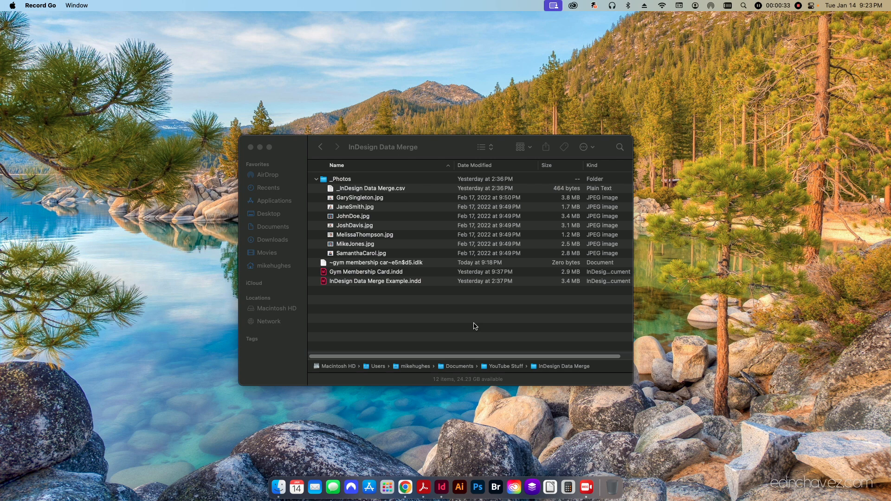
Review the gym membership card in InDesign, and switch to Chrome to examine the member spreadsheet's header row
{"action": "left_click", "coordinate": [442, 488]}
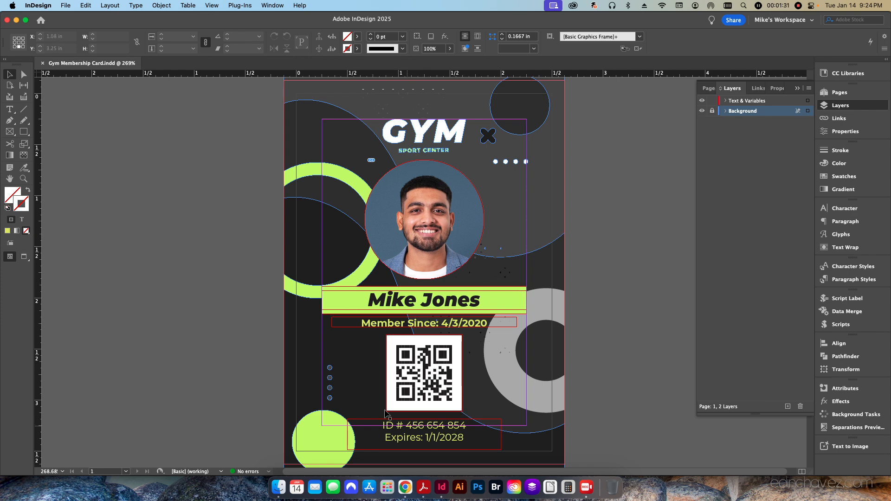
{"action": "left_click", "coordinate": [405, 487]}
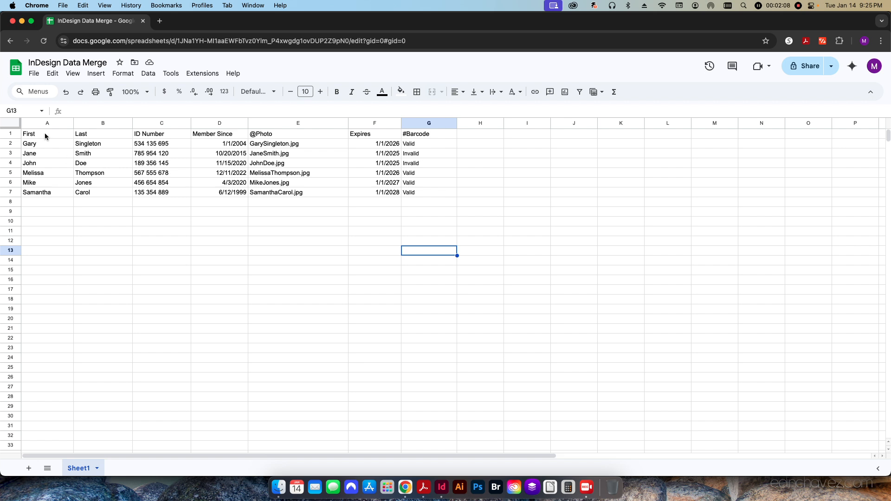
{"action": "left_click", "coordinate": [19, 136]}
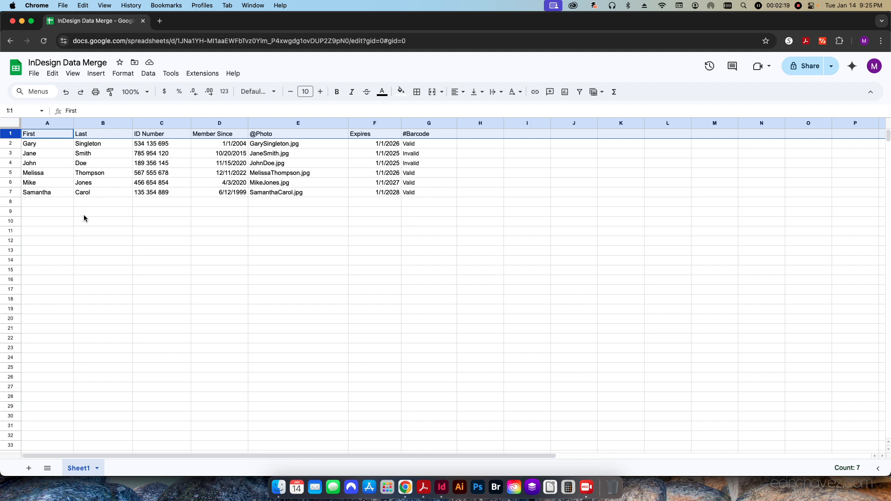
{"action": "left_click", "coordinate": [51, 134]}
{"action": "left_click", "coordinate": [99, 138]}
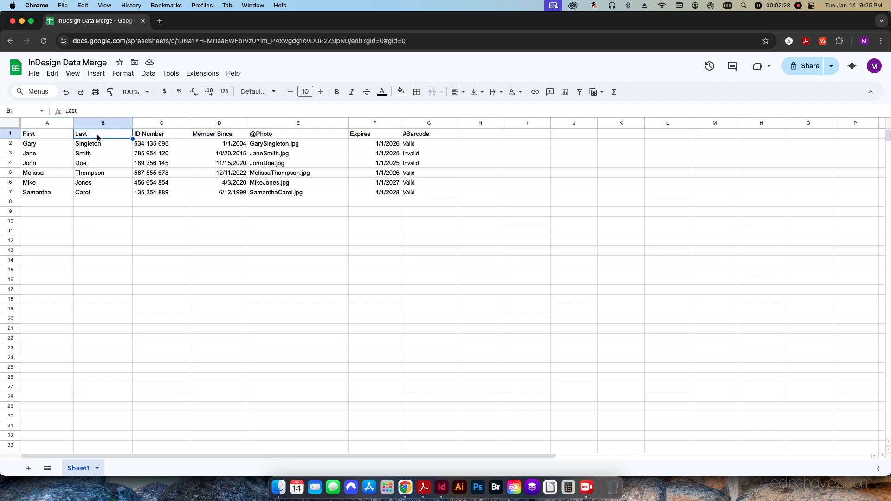
{"action": "left_click", "coordinate": [155, 137]}
{"action": "left_click", "coordinate": [208, 133]}
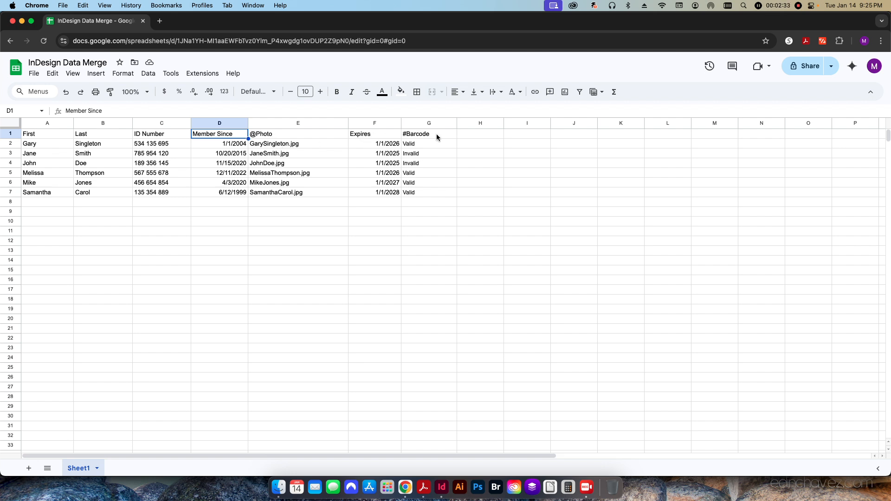
Compare the membership card in InDesign with the field columns of the member spreadsheet in Chrome
{"action": "left_click", "coordinate": [441, 487]}
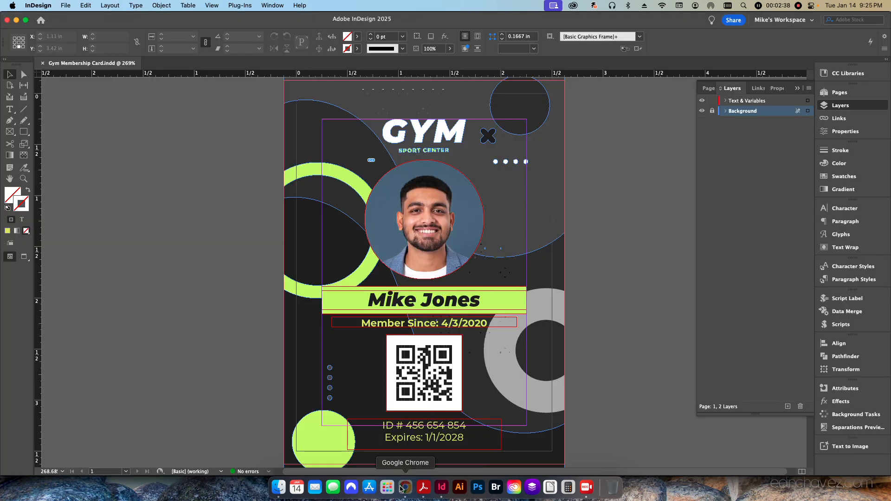
{"action": "left_click", "coordinate": [405, 487]}
{"action": "left_click", "coordinate": [204, 228]}
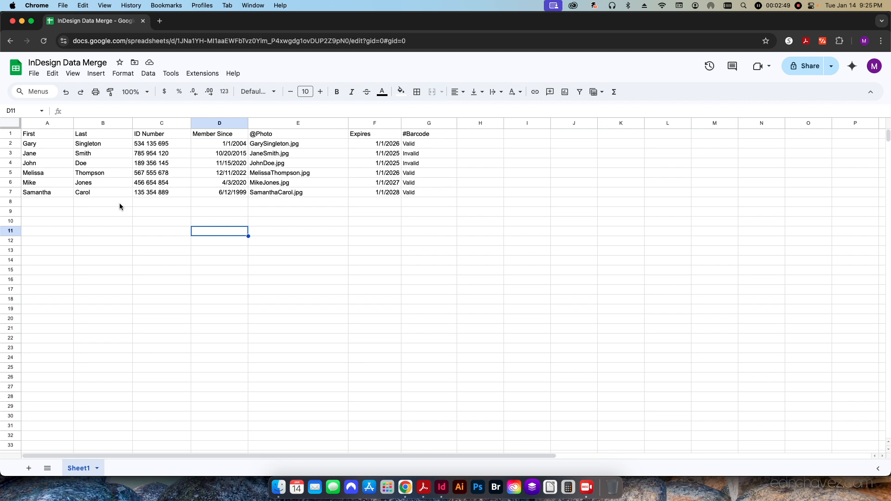
{"action": "left_click", "coordinate": [41, 135]}
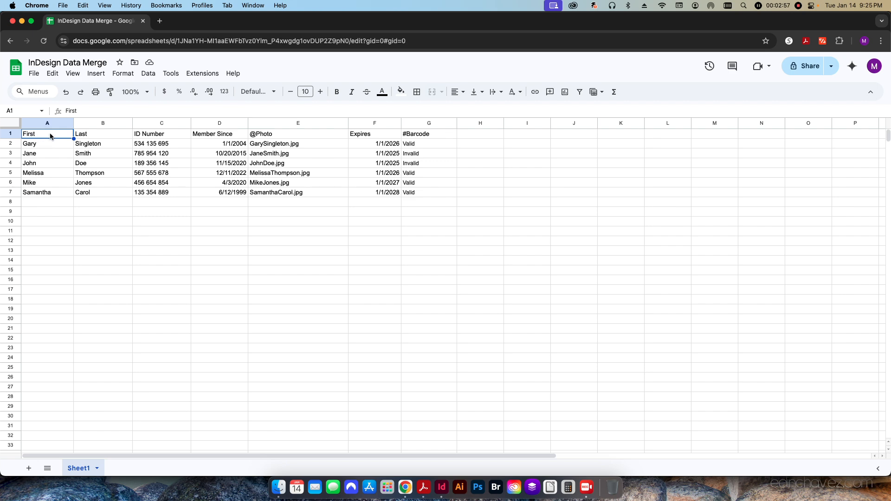
{"action": "left_click", "coordinate": [441, 487]}
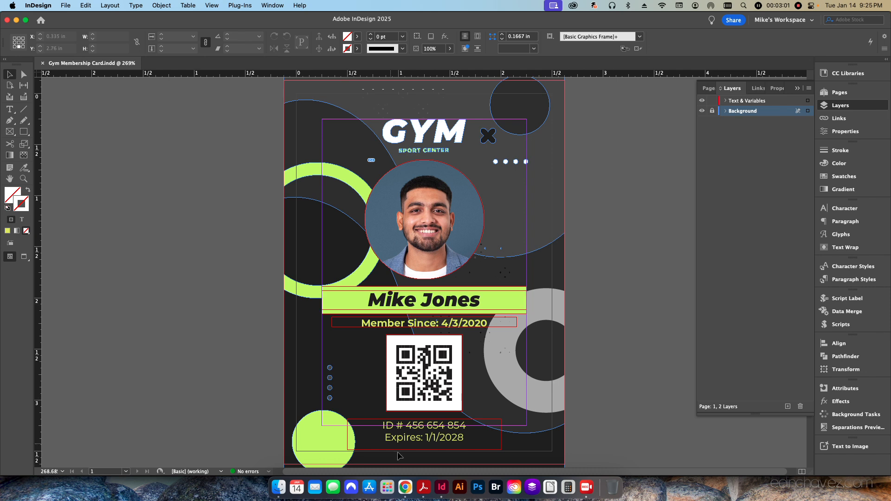
{"action": "left_click", "coordinate": [404, 487]}
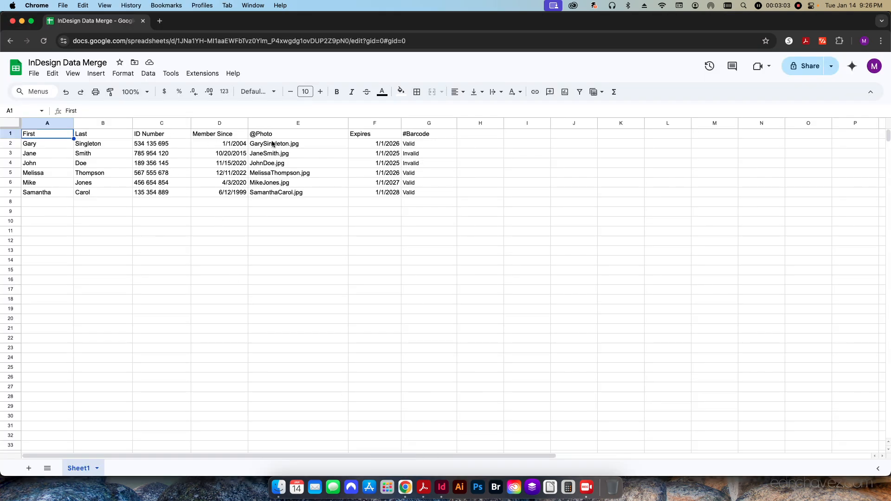
{"action": "left_click", "coordinate": [269, 135]}
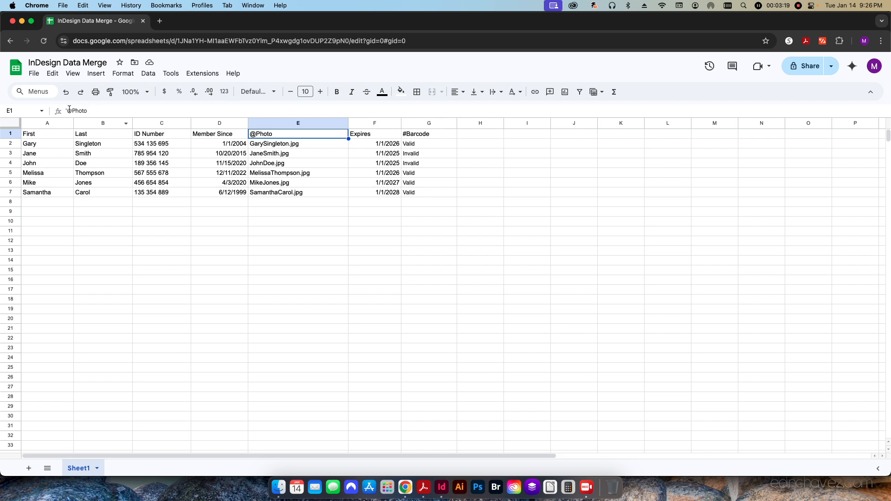
{"action": "left_click", "coordinate": [69, 109]}
{"action": "type", "text": "'"}
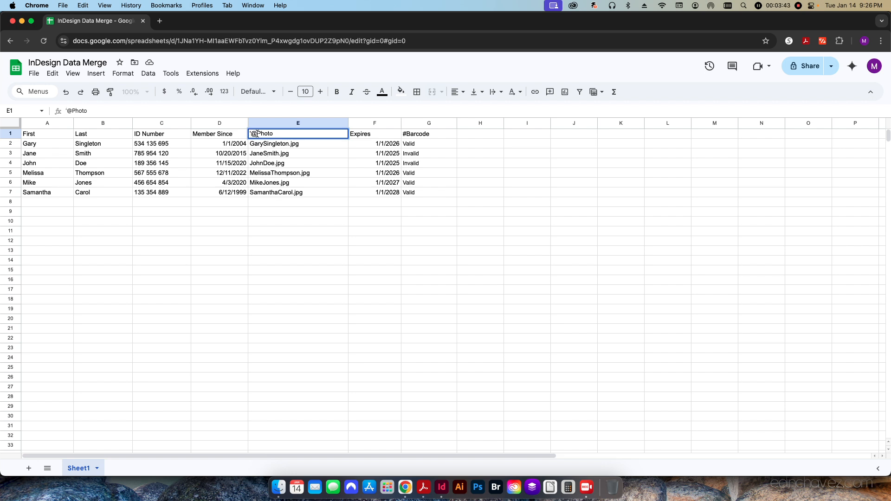
{"action": "left_click", "coordinate": [285, 174]}
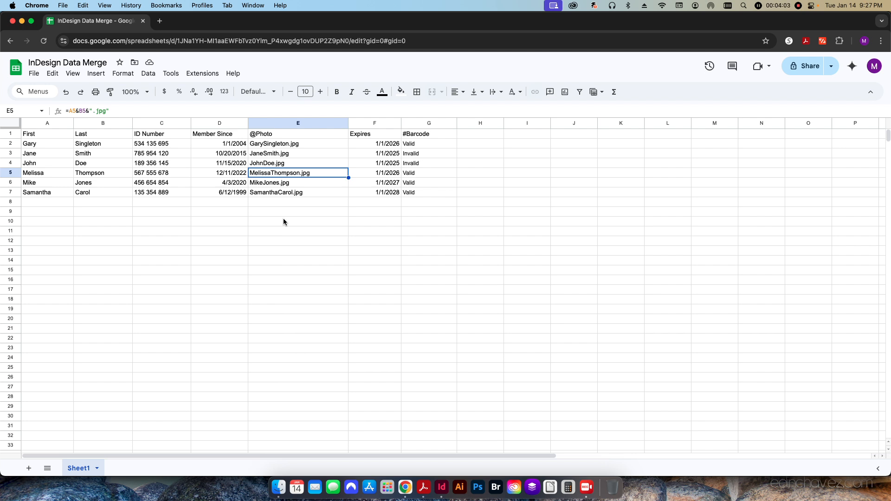
{"action": "left_click", "coordinate": [320, 146]}
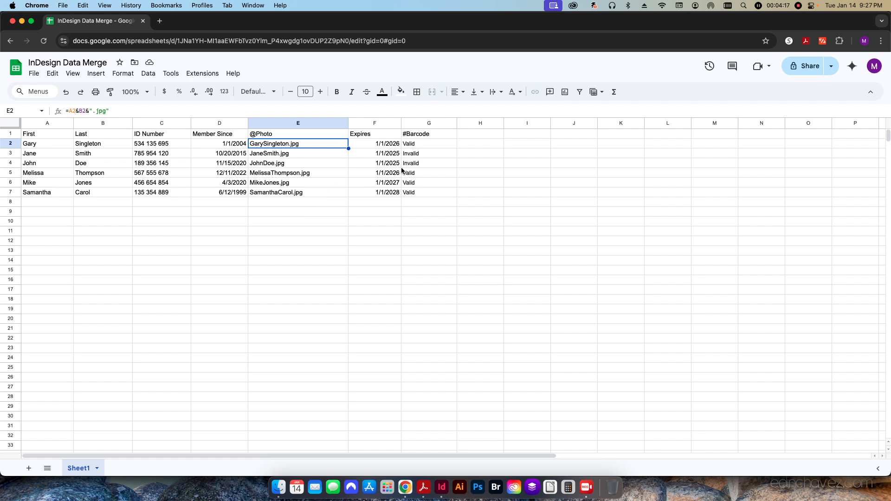
{"action": "left_click", "coordinate": [419, 136]}
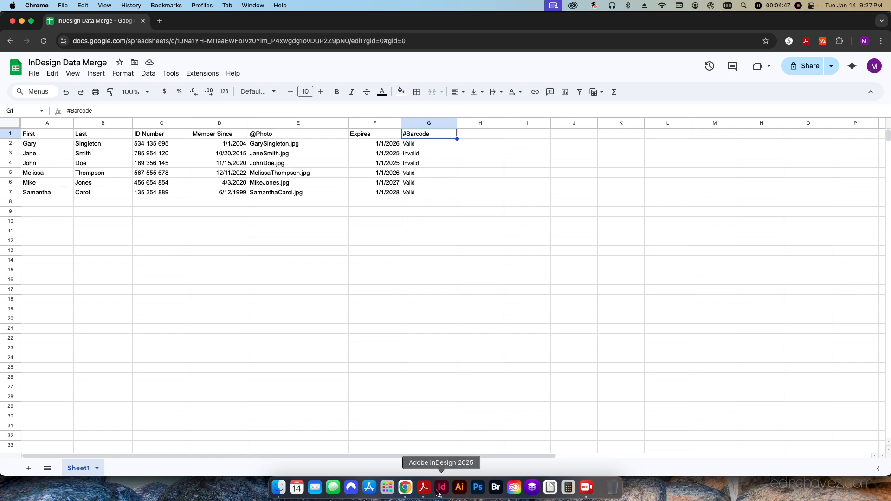
Look at the QR code on the InDesign card, and inspect the validity formula under #Barcode in the spreadsheet
{"action": "left_click", "coordinate": [434, 489]}
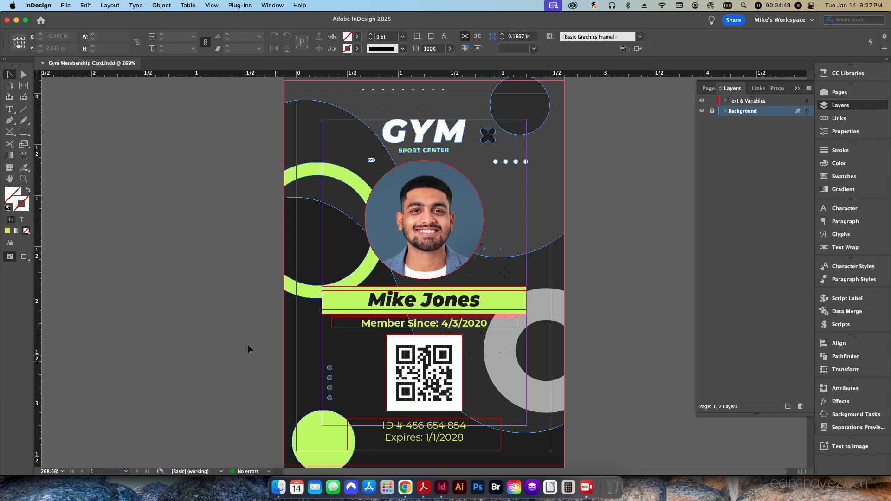
{"action": "key", "text": "super+Tab"}
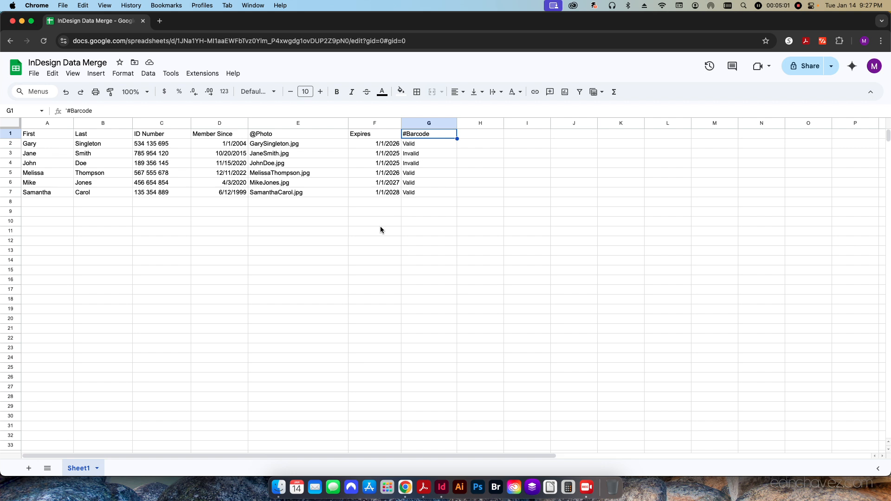
{"action": "left_click", "coordinate": [274, 221]}
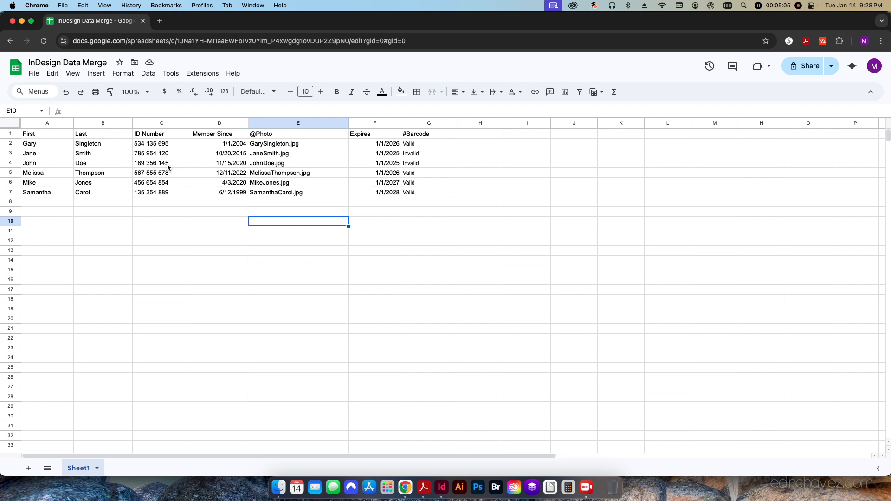
{"action": "left_click", "coordinate": [421, 143]}
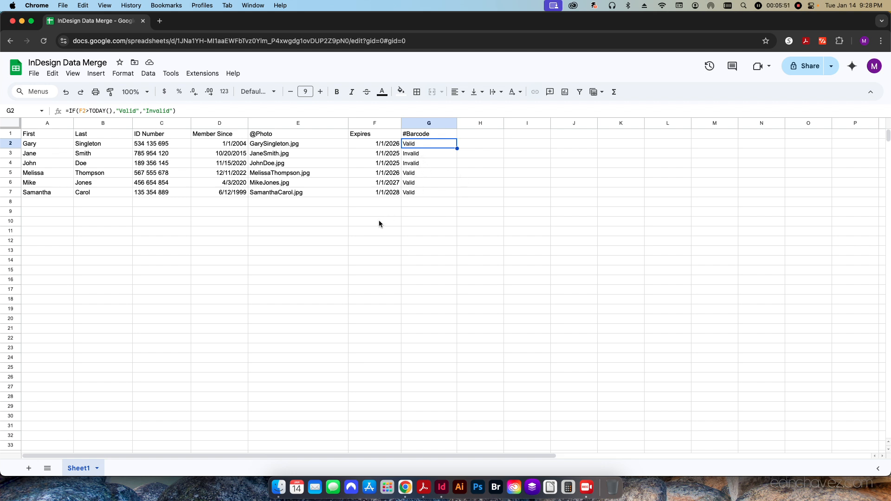
{"action": "left_click", "coordinate": [324, 220]}
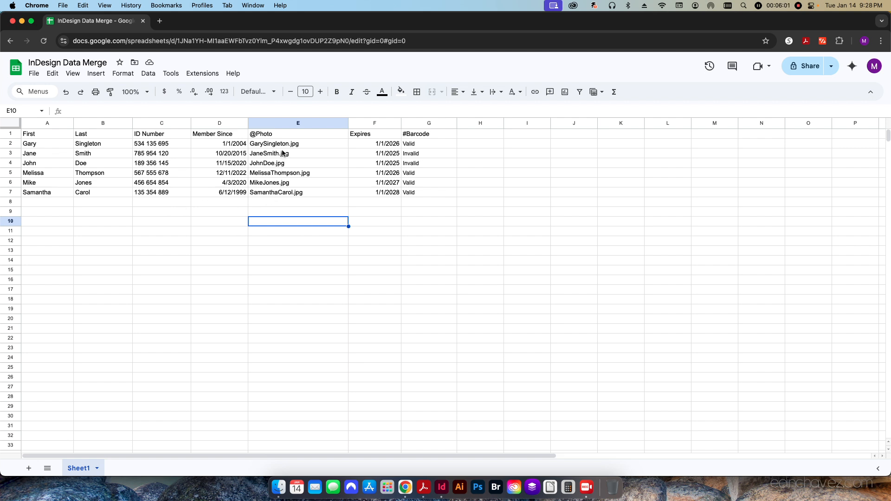
Compare the file names in E2:E7 with the image files in Finder's _Photos folder, and return to cell E2
{"action": "left_click_drag", "start_coordinate": [307, 143], "coordinate": [313, 191]}
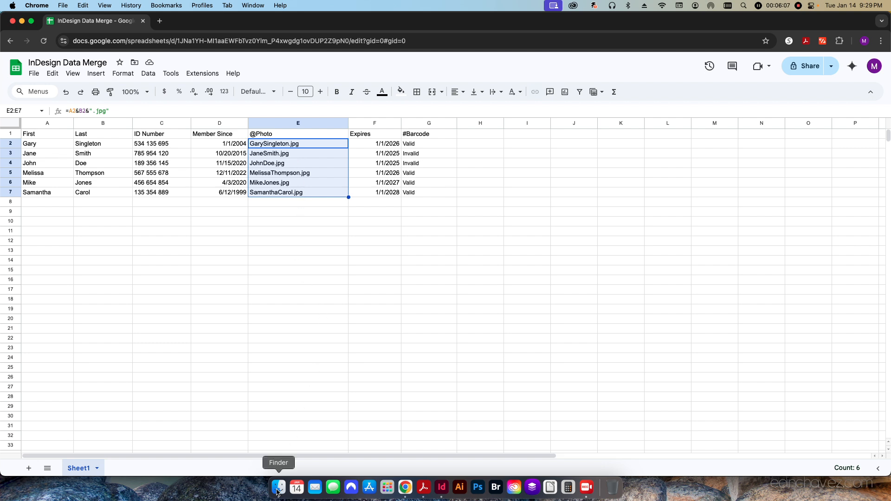
{"action": "left_click", "coordinate": [278, 487]}
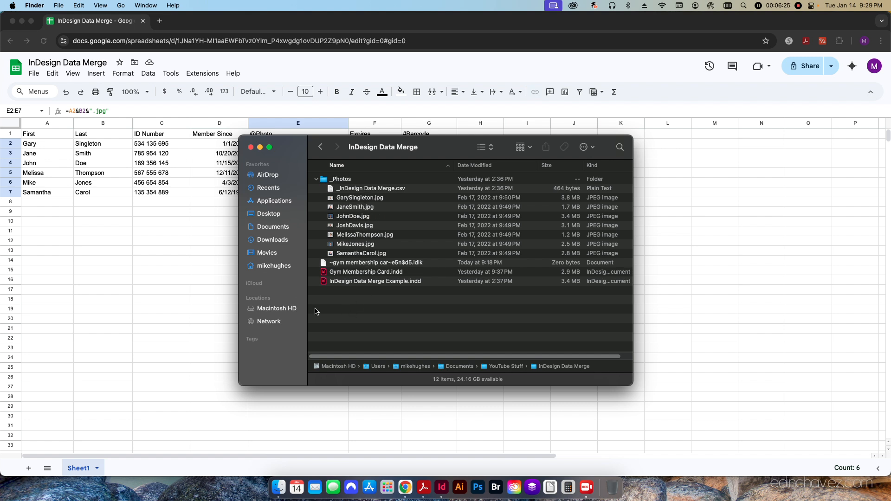
{"action": "left_click", "coordinate": [180, 271]}
{"action": "left_click", "coordinate": [307, 231]}
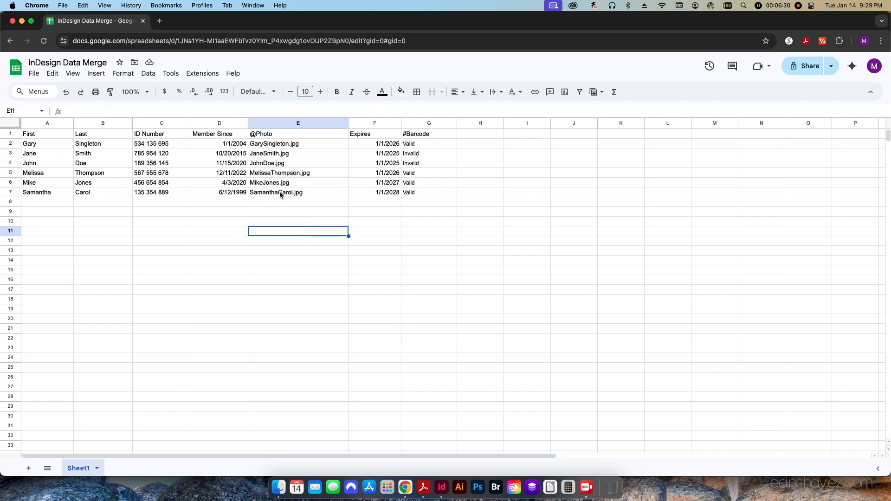
{"action": "left_click", "coordinate": [286, 146]}
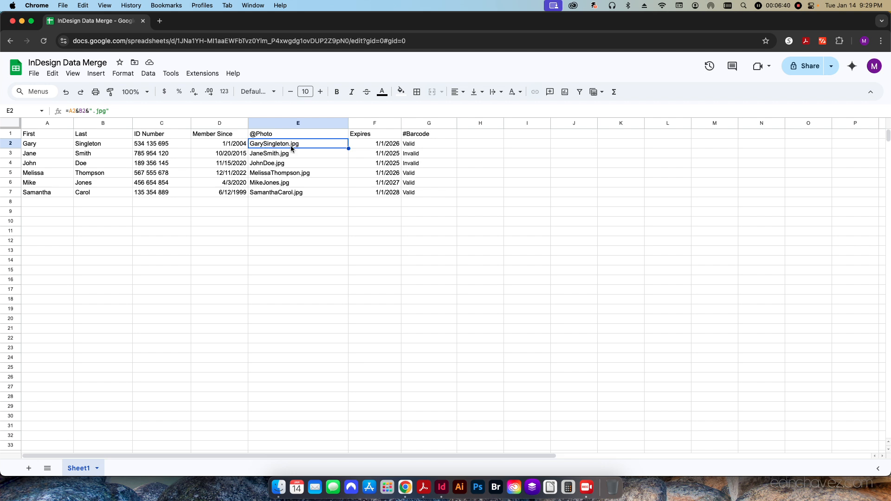
Locate the photo matching cell E2 and the _InDesign Data Merge.csv file in Finder's _Photos folder, and return to the spreadsheet
{"action": "left_click", "coordinate": [280, 487]}
{"action": "left_click", "coordinate": [371, 200]}
{"action": "left_click", "coordinate": [206, 251]}
{"action": "left_click", "coordinate": [279, 487]}
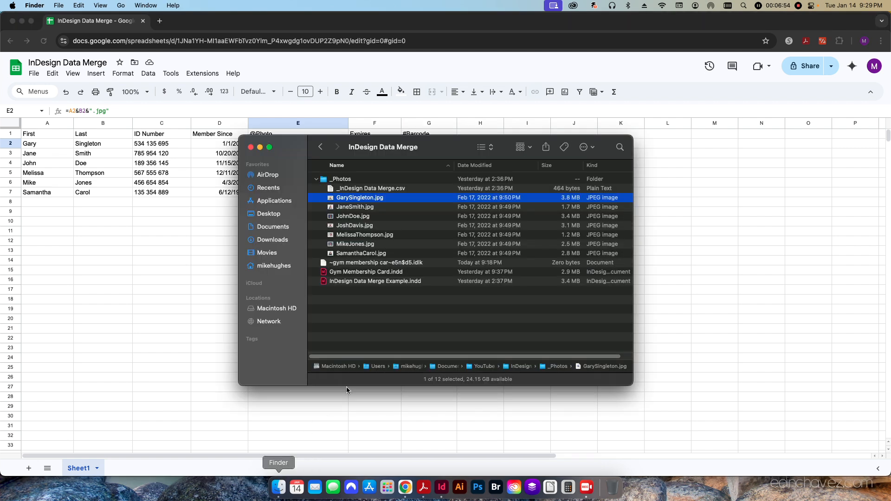
{"action": "left_click", "coordinate": [364, 189]}
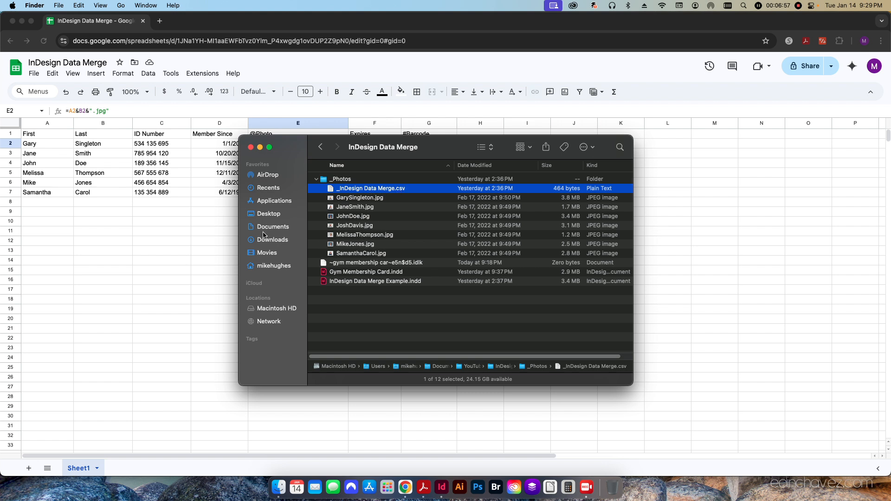
{"action": "left_click", "coordinate": [210, 222]}
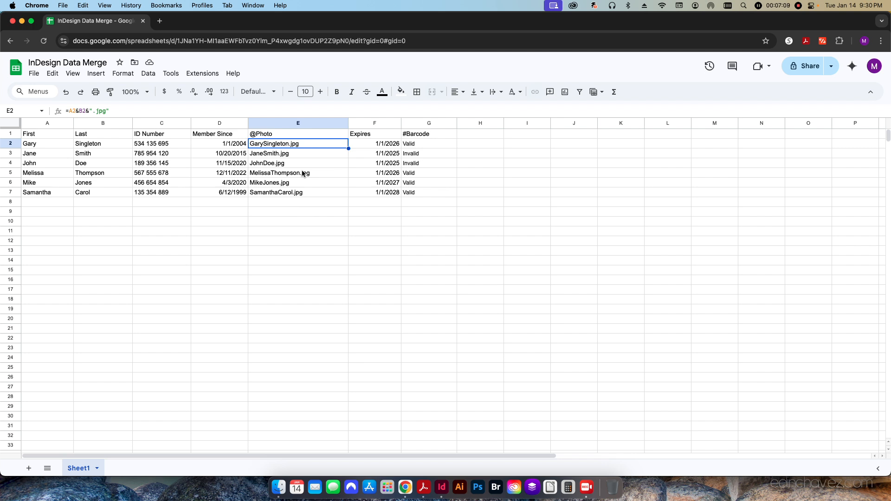
Review the available download formats for the member spreadsheet without exporting it
{"action": "left_click", "coordinate": [35, 75]}
{"action": "mouse_move", "coordinate": [64, 186]}
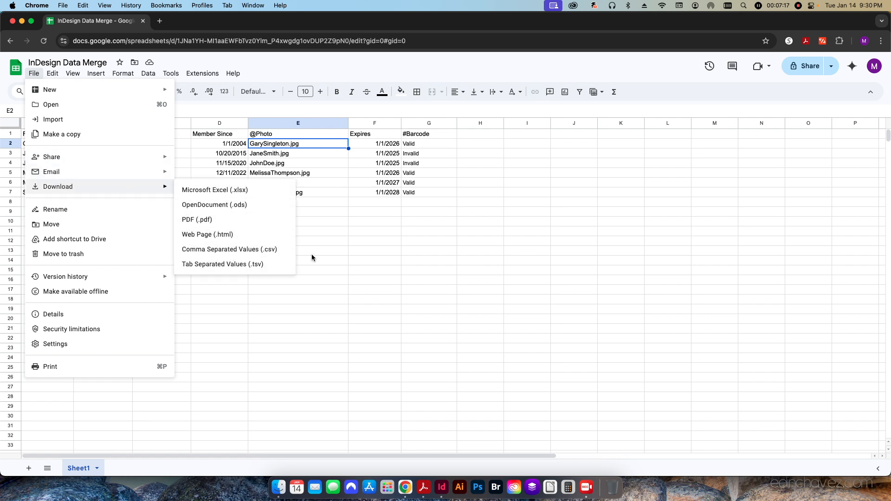
{"action": "left_click", "coordinate": [377, 251]}
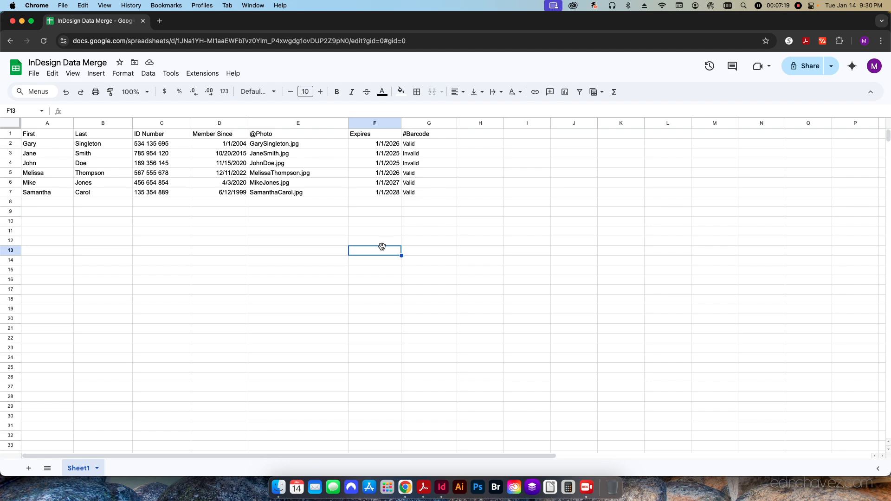
Switch to the gym membership card in InDesign and show the Data Merge panel
{"action": "key", "text": "super+h"}
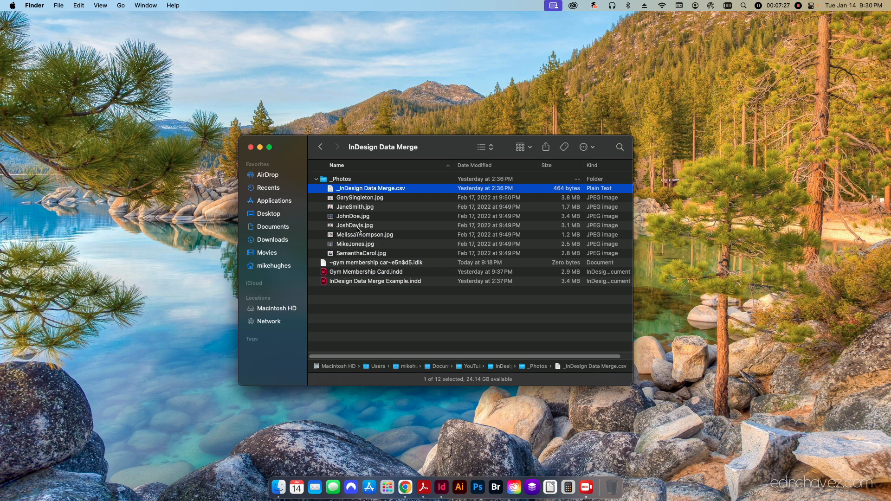
{"action": "left_click", "coordinate": [443, 493]}
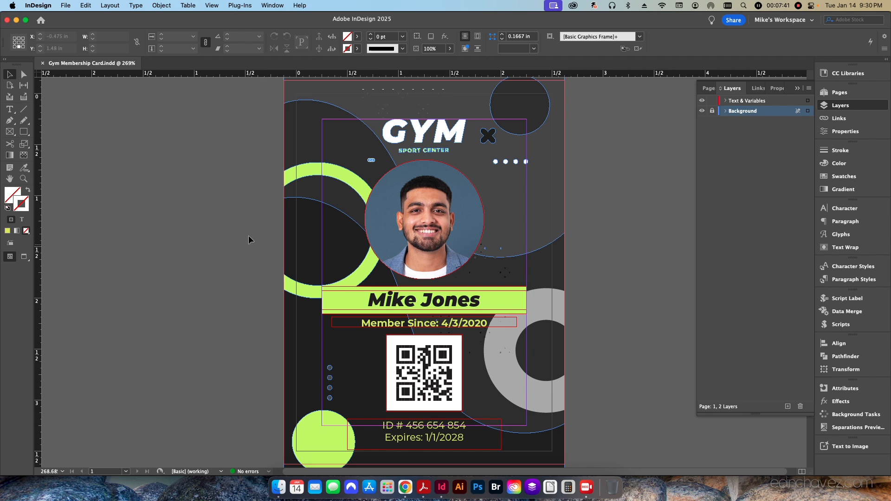
{"action": "left_click", "coordinate": [273, 7]}
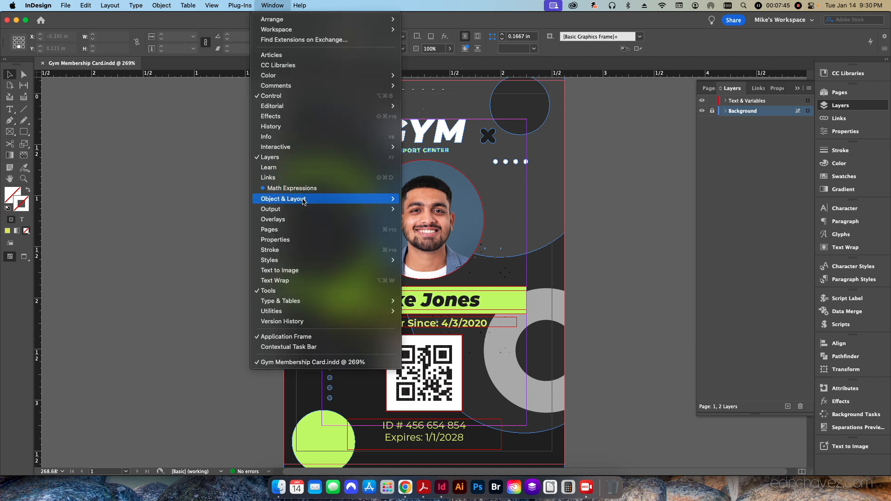
{"action": "mouse_move", "coordinate": [328, 306]}
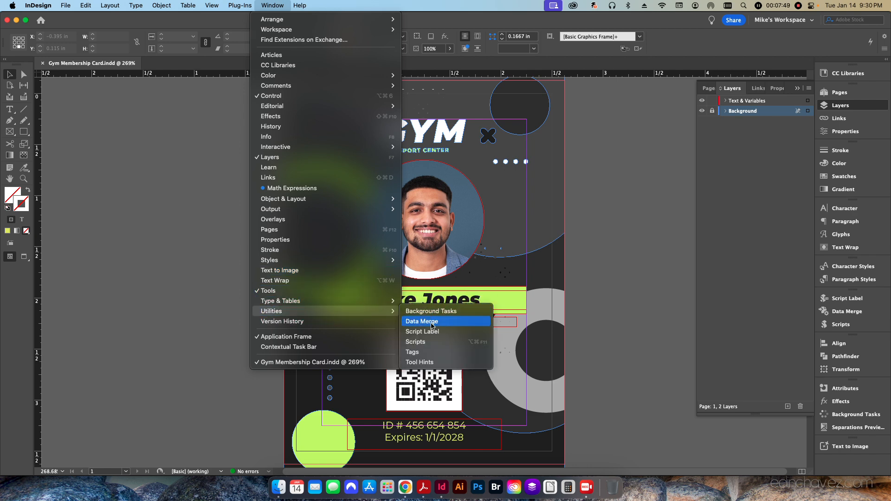
{"action": "left_click", "coordinate": [435, 322]}
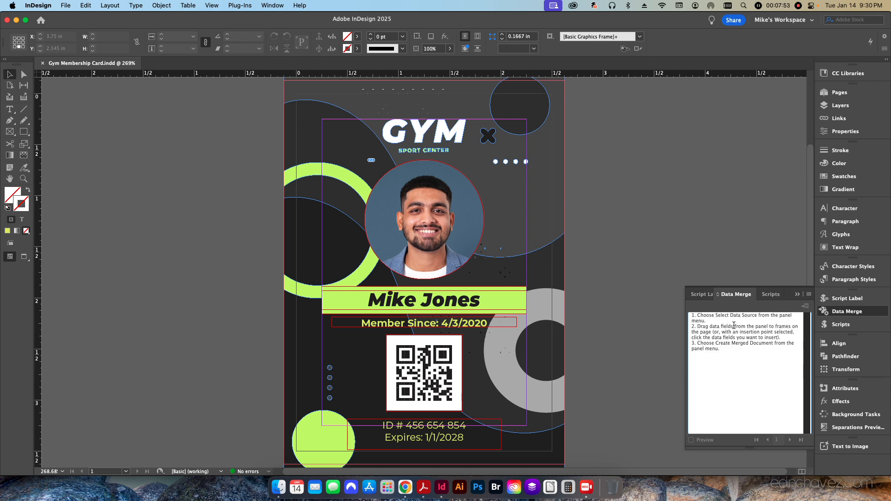
Load _InDesign Data Merge.csv from the _Photos folder as the data merge source
{"action": "left_click", "coordinate": [809, 295]}
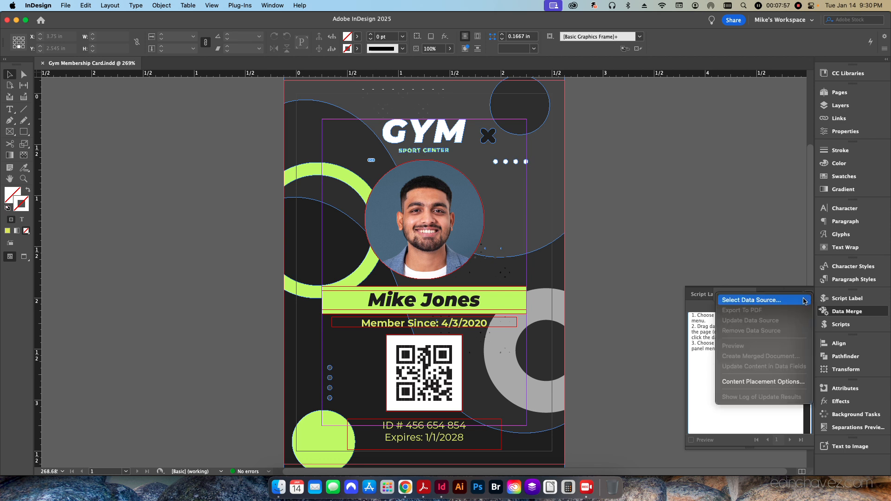
{"action": "left_click", "coordinate": [804, 300]}
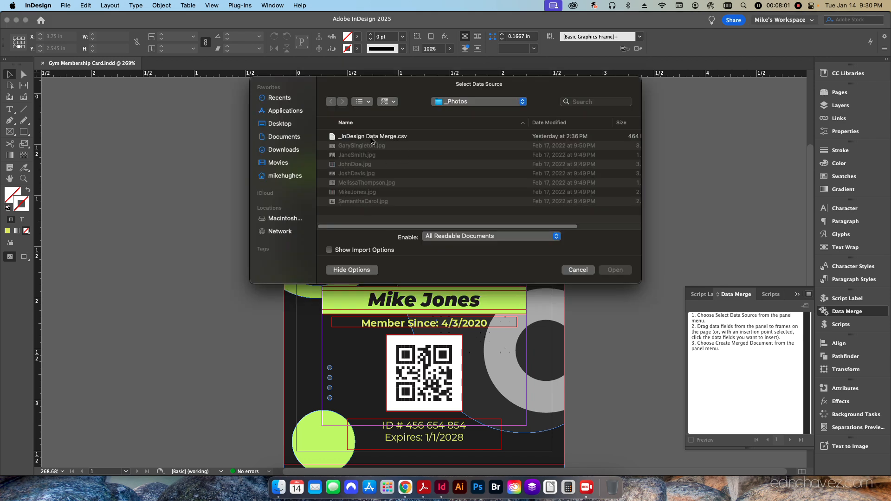
{"action": "left_click", "coordinate": [355, 136]}
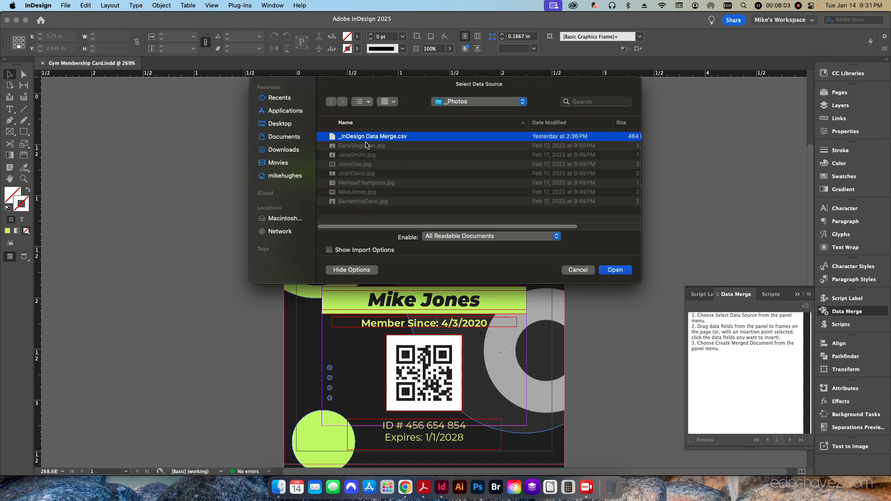
{"action": "left_click", "coordinate": [609, 271]}
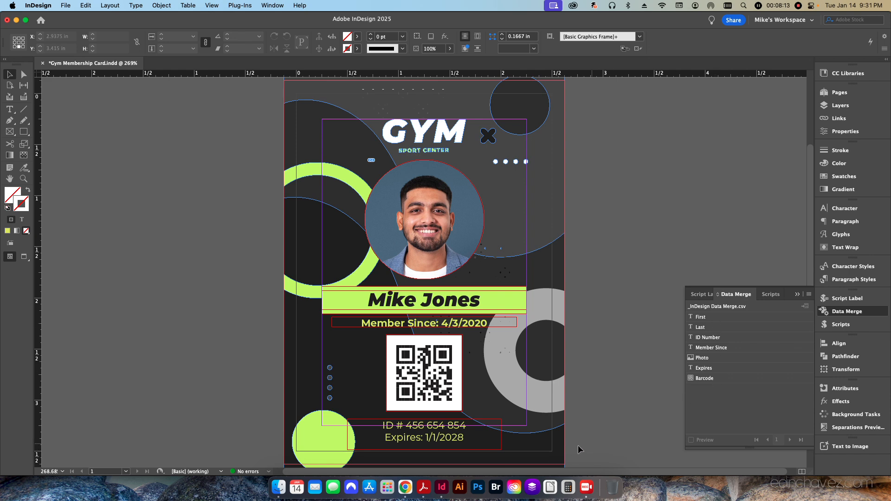
Compare the header row of the member spreadsheet in Chrome with the imported data fields, and return to InDesign
{"action": "left_click", "coordinate": [405, 487]}
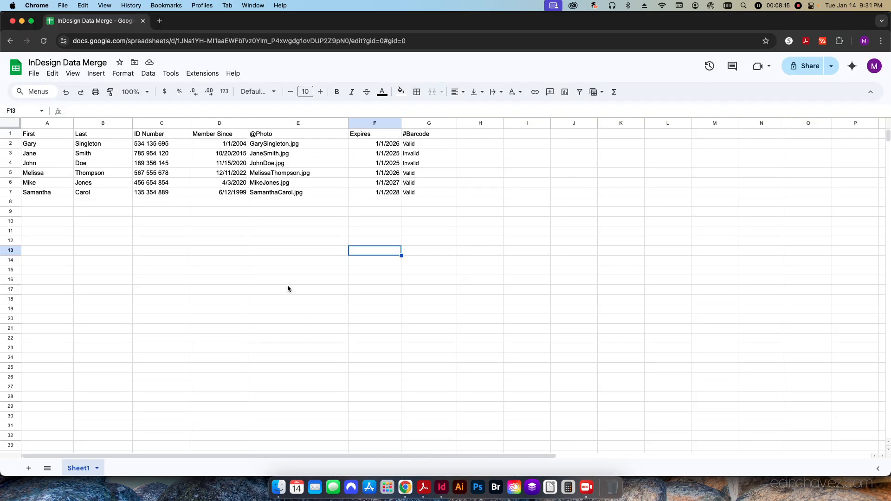
{"action": "left_click", "coordinate": [8, 134]}
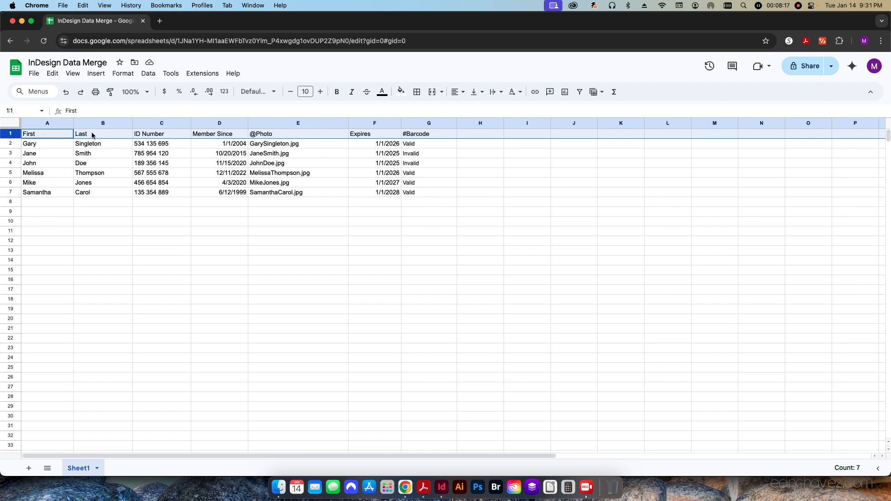
{"action": "left_click", "coordinate": [441, 487]}
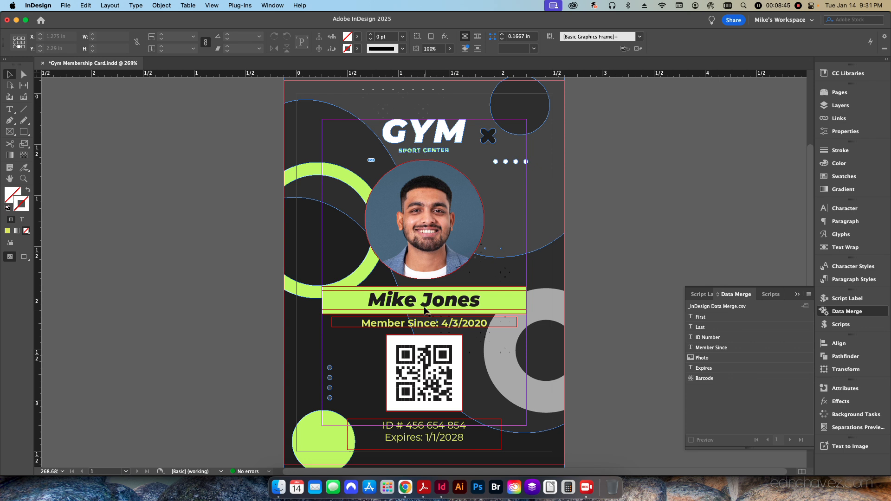
Replace the sample member name in the green banner with the First and Last data fields, separated by a space
{"action": "left_click", "coordinate": [411, 293]}
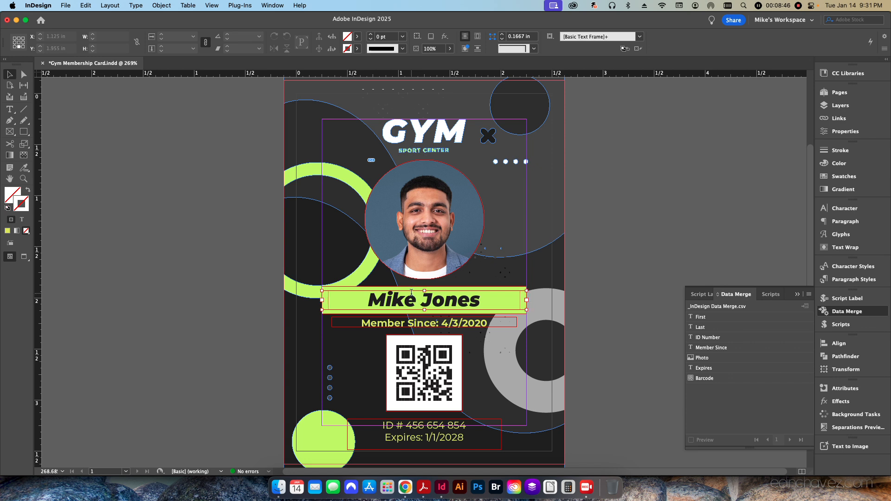
{"action": "double_click", "coordinate": [348, 303]}
{"action": "key", "text": "super+a"}
{"action": "key", "text": "BackSpace"}
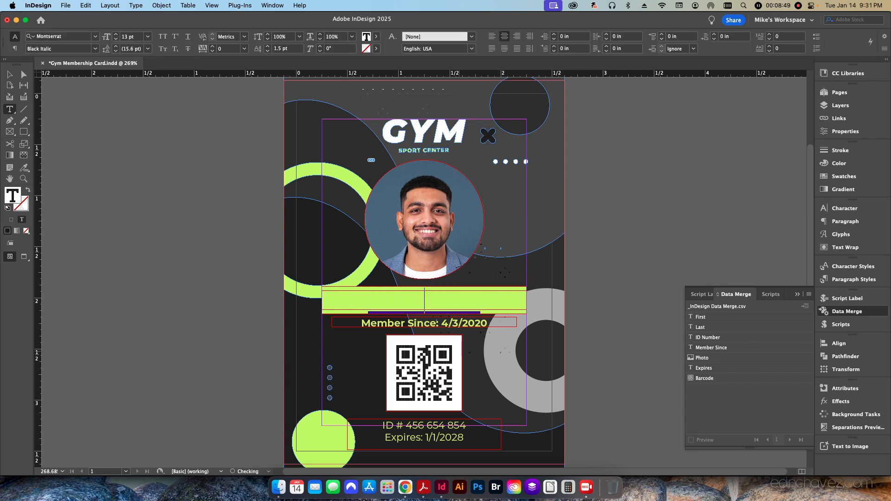
{"action": "left_click", "coordinate": [700, 317]}
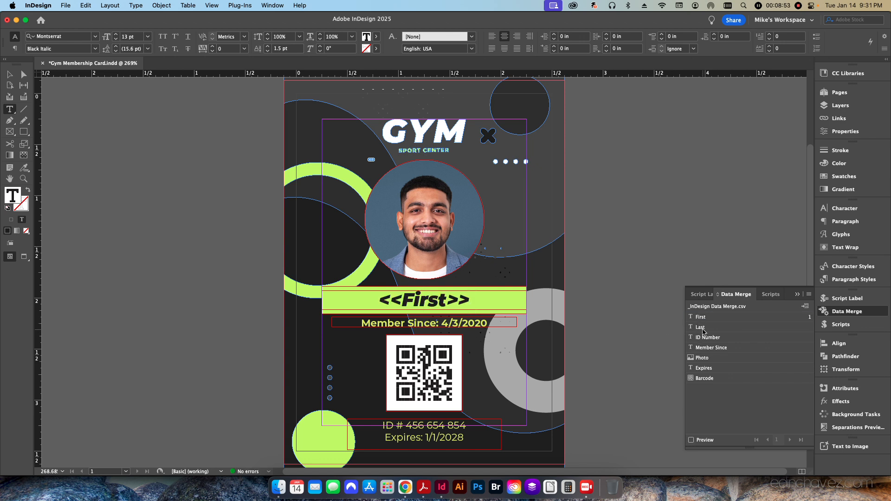
{"action": "left_click", "coordinate": [701, 327]}
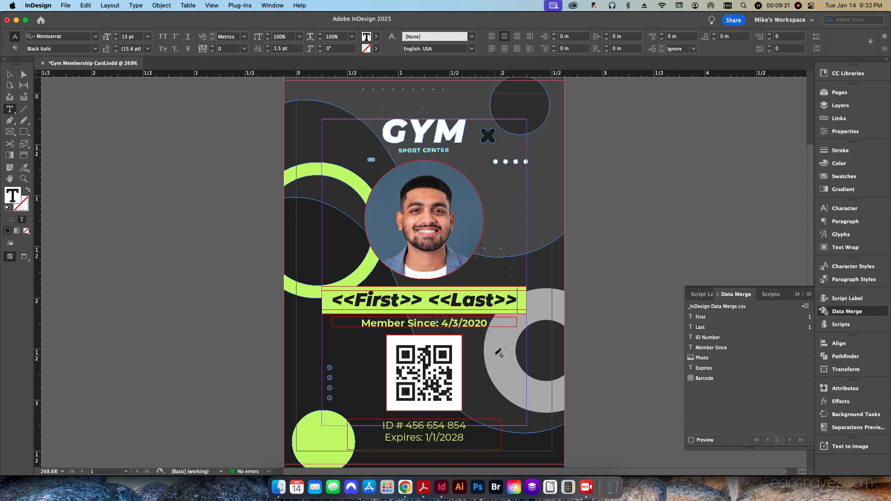
Replace the sample join date, ID number and expiry date with the Member Since, ID Number and Expires data fields, keeping their labels
{"action": "left_click_drag", "start_coordinate": [442, 323], "coordinate": [487, 324]}
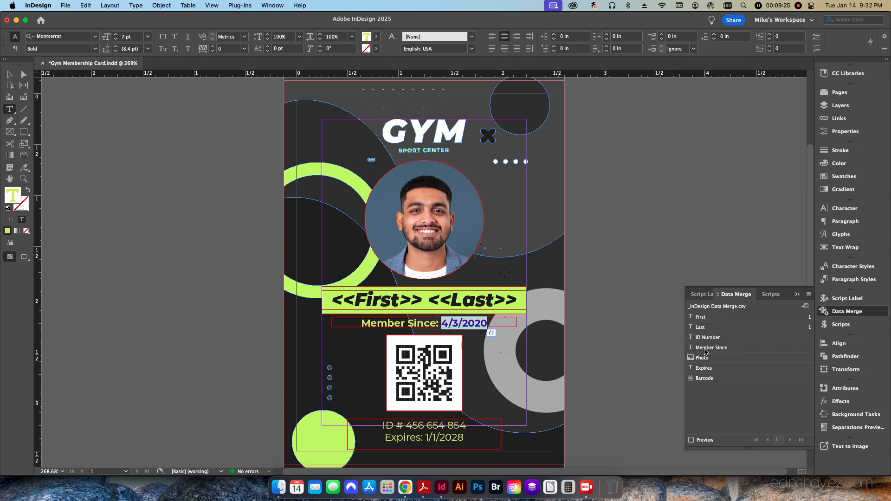
{"action": "left_click", "coordinate": [706, 348]}
{"action": "left_click_drag", "start_coordinate": [466, 425], "coordinate": [408, 426]}
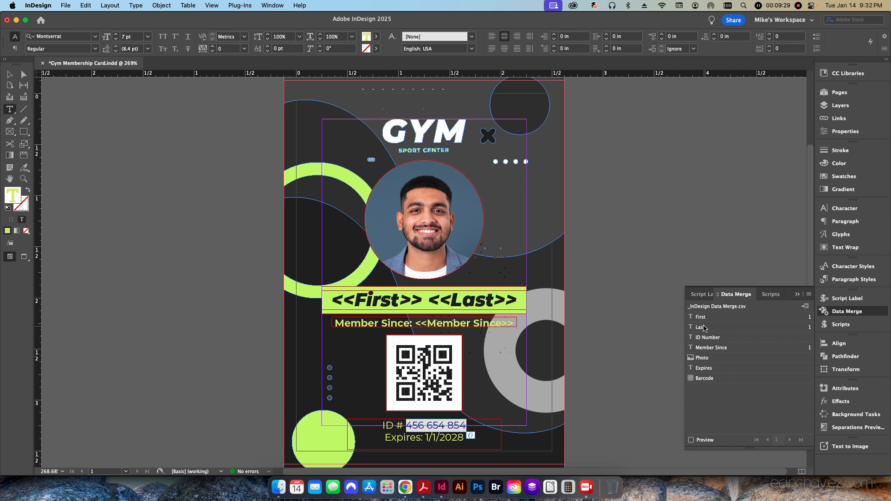
{"action": "left_click", "coordinate": [703, 338]}
{"action": "left_click_drag", "start_coordinate": [465, 438], "coordinate": [424, 439]}
{"action": "left_click", "coordinate": [703, 369]}
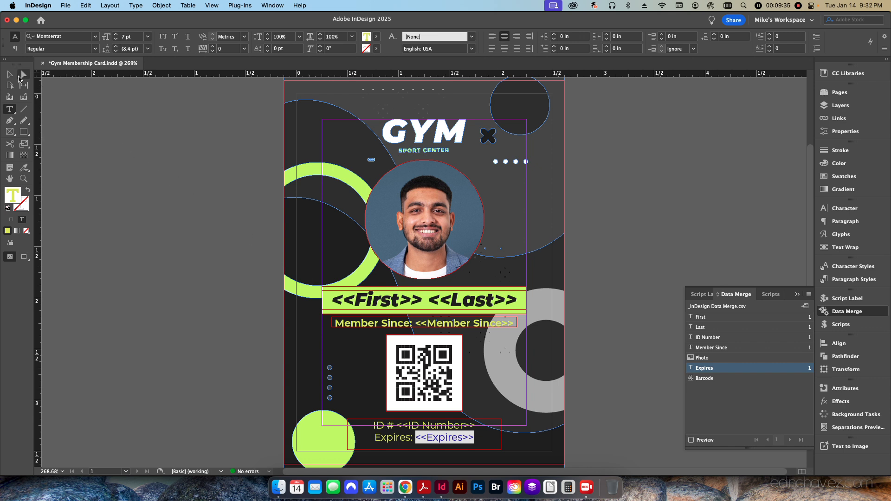
Delete the sample portrait from inside the circular frame and assign the Photo data field to the empty frame
{"action": "left_click", "coordinate": [24, 74]}
{"action": "left_click", "coordinate": [229, 342]}
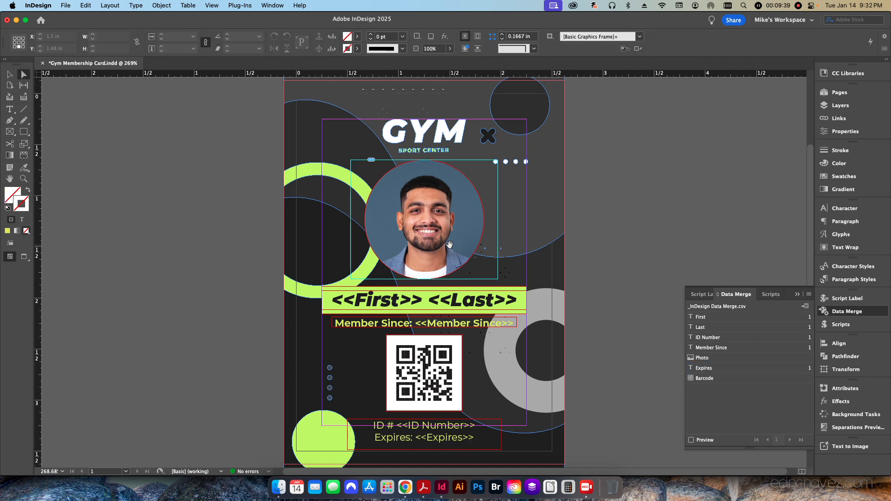
{"action": "left_click", "coordinate": [413, 230]}
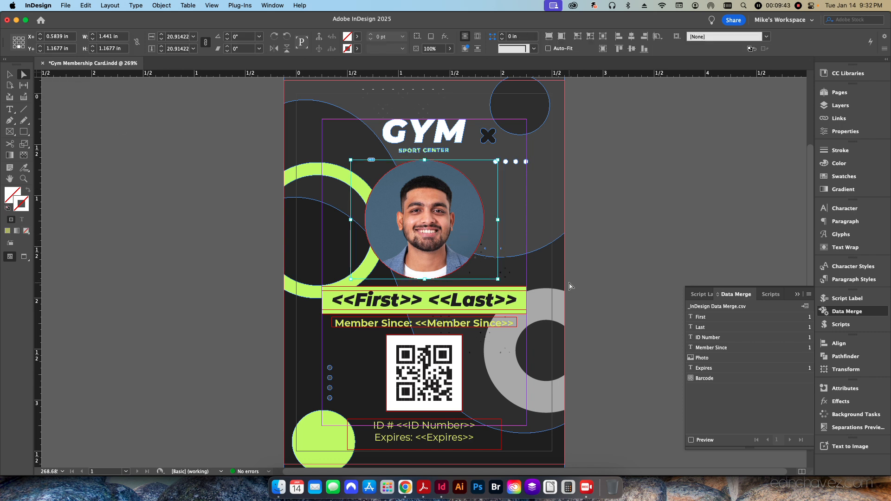
{"action": "key", "text": "Delete"}
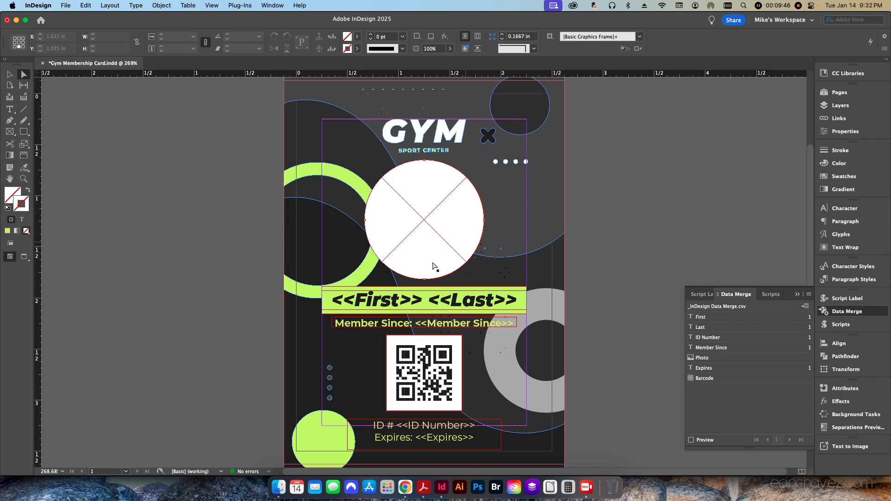
{"action": "left_click", "coordinate": [10, 74]}
{"action": "left_click", "coordinate": [414, 230]}
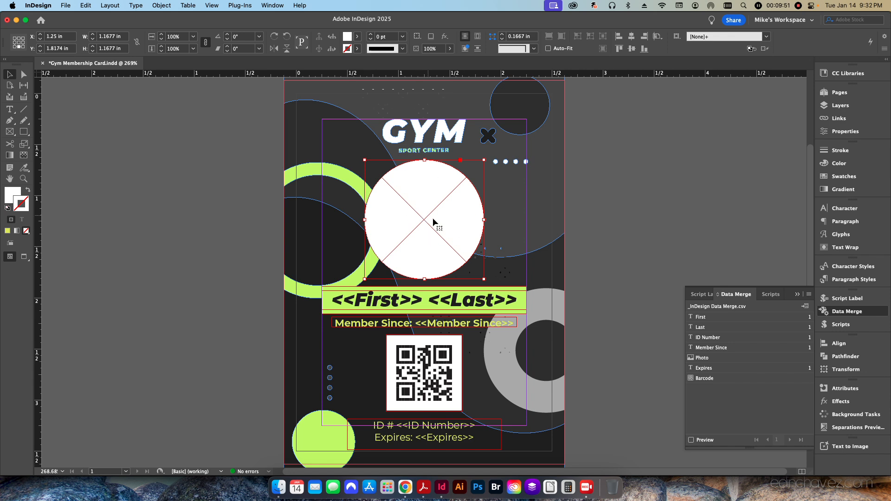
{"action": "left_click", "coordinate": [711, 358]}
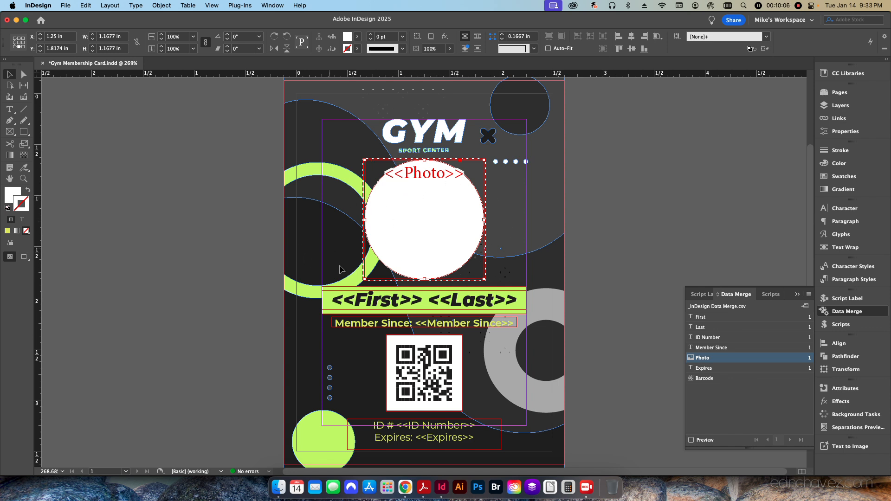
{"action": "left_click", "coordinate": [224, 280]}
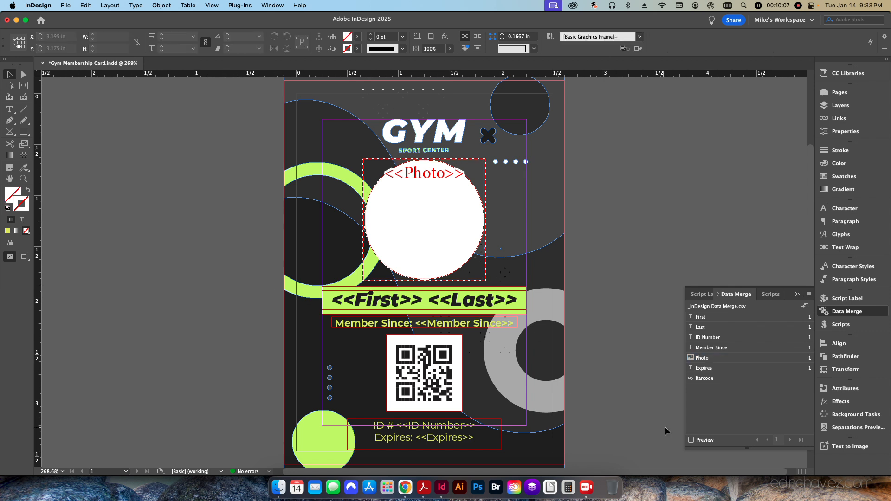
Delete the sample QR code from inside its square frame and assign the Barcode data field to the empty frame
{"action": "left_click", "coordinate": [24, 74]}
{"action": "left_click", "coordinate": [442, 370]}
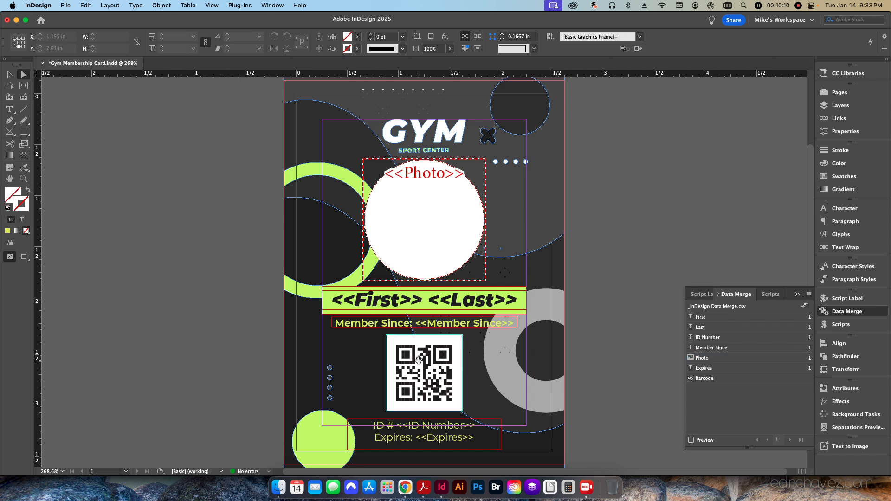
{"action": "key", "text": "Delete"}
{"action": "left_click", "coordinate": [443, 374]}
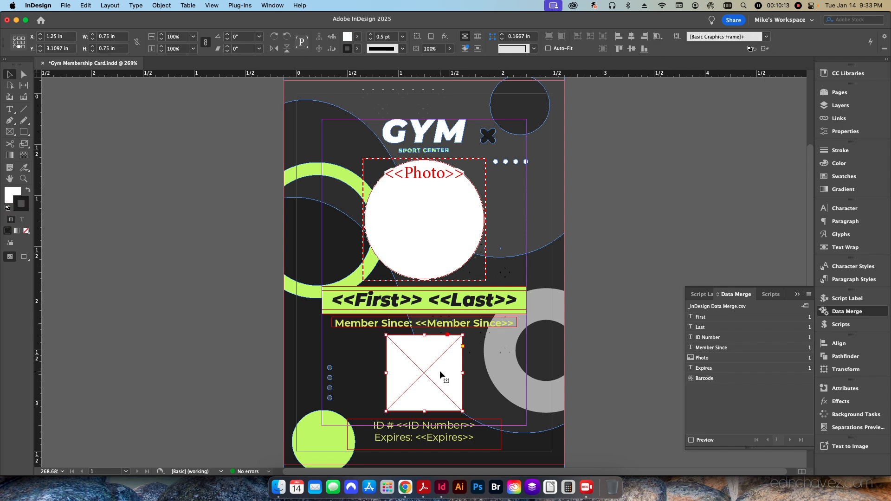
{"action": "left_click", "coordinate": [710, 378]}
{"action": "left_click", "coordinate": [599, 391]}
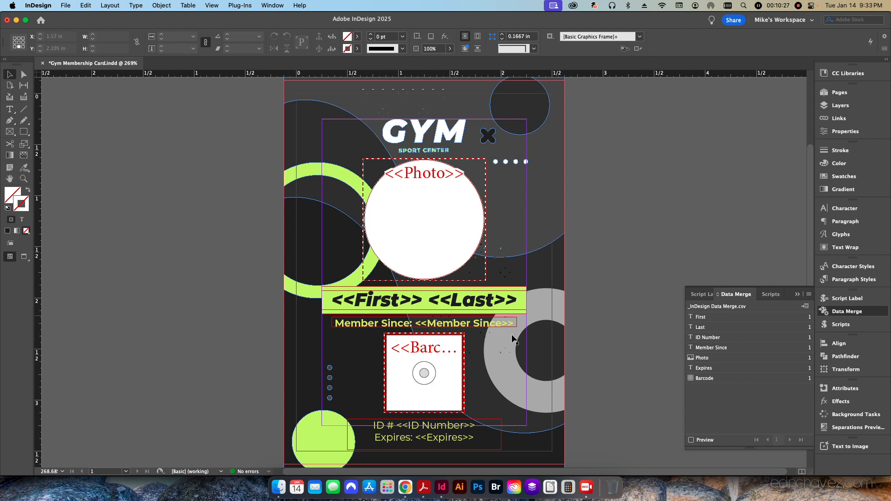
Set the data merge's Content Placement Options to the Fill Frames Proportionally image fitting, with images centered in the frame and linked
{"action": "left_click", "coordinate": [808, 294]}
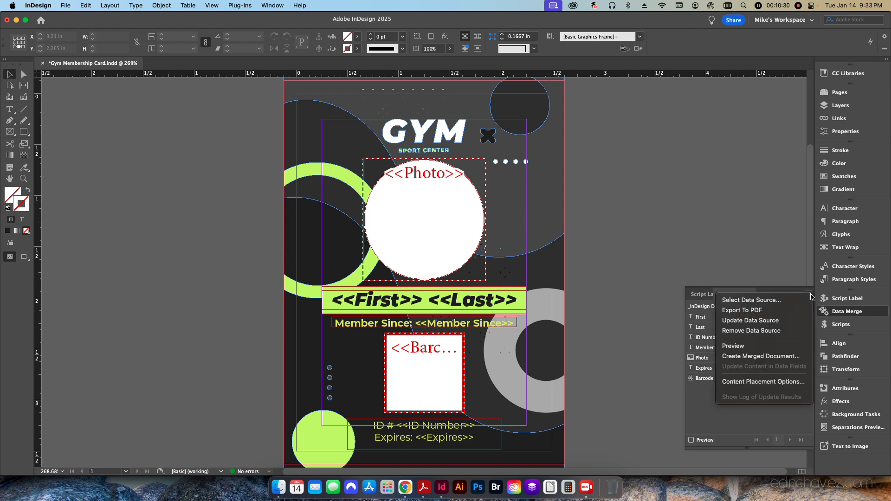
{"action": "left_click", "coordinate": [754, 382]}
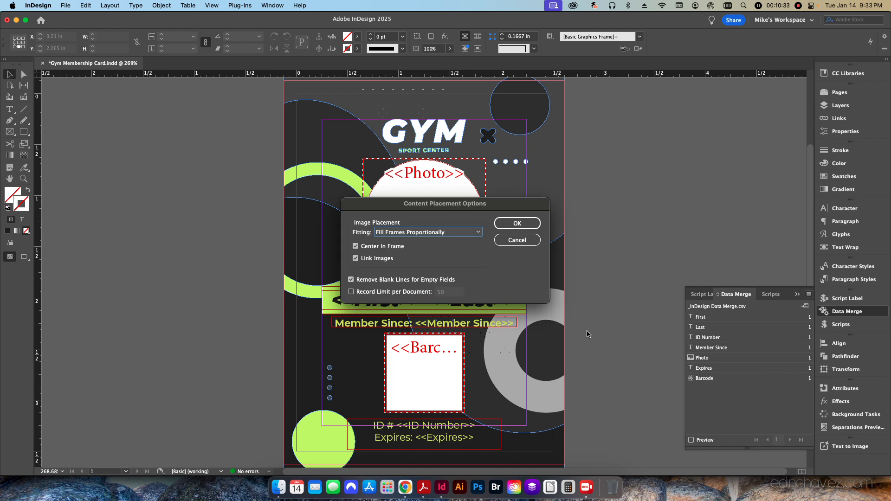
{"action": "left_click_drag", "start_coordinate": [468, 211], "coordinate": [659, 188]}
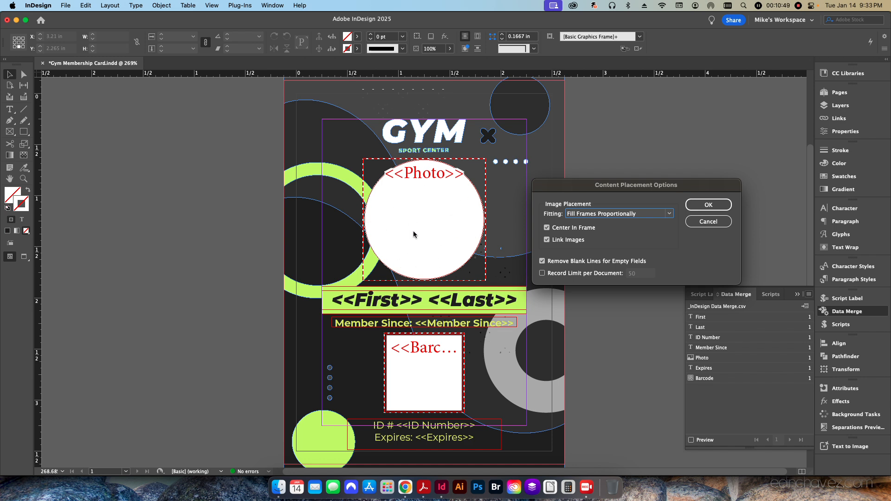
{"action": "left_click", "coordinate": [621, 217]}
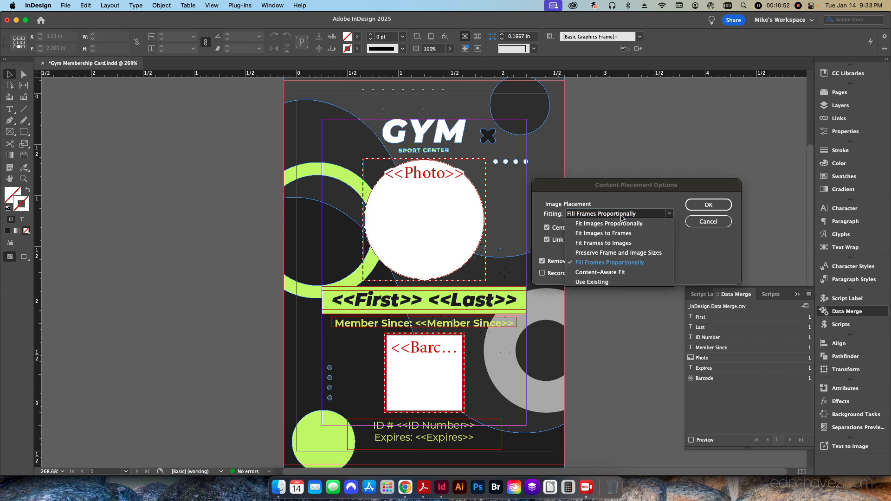
{"action": "left_click", "coordinate": [592, 263]}
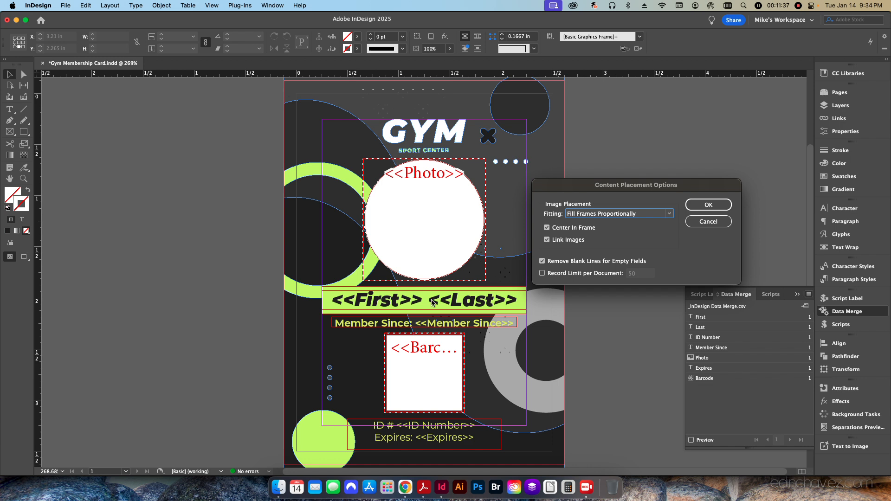
{"action": "left_click", "coordinate": [711, 208]}
Turn on the data merge preview for the first record and show the card without guides and frame edges
{"action": "left_click", "coordinate": [691, 439]}
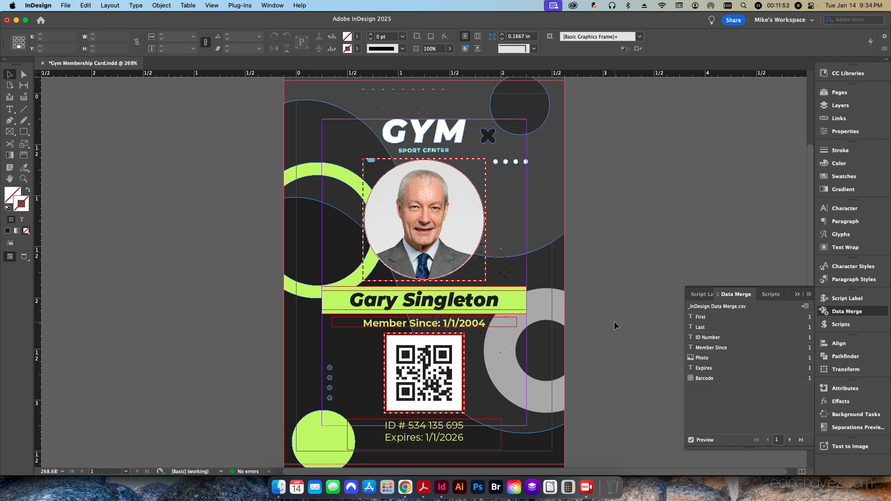
{"action": "key", "text": "w"}
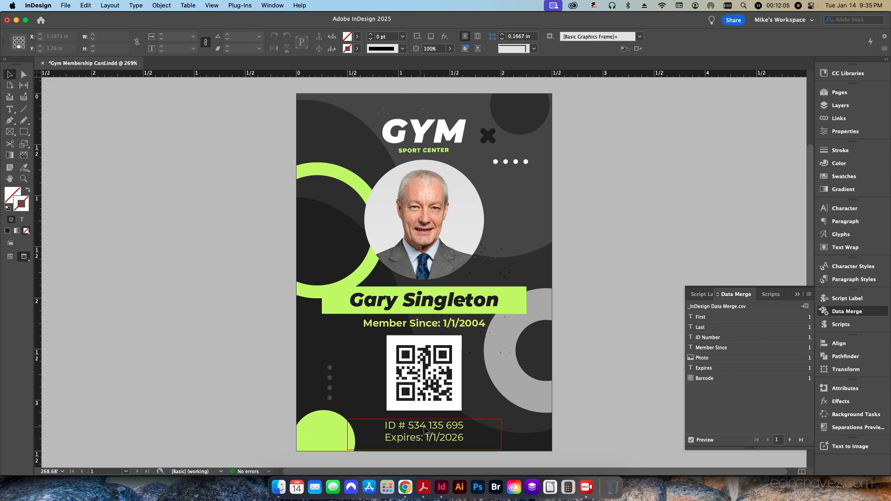
Switch to the Google Sheets member list, select the first member's row for comparison with the card, and return to InDesign
{"action": "left_click", "coordinate": [405, 487]}
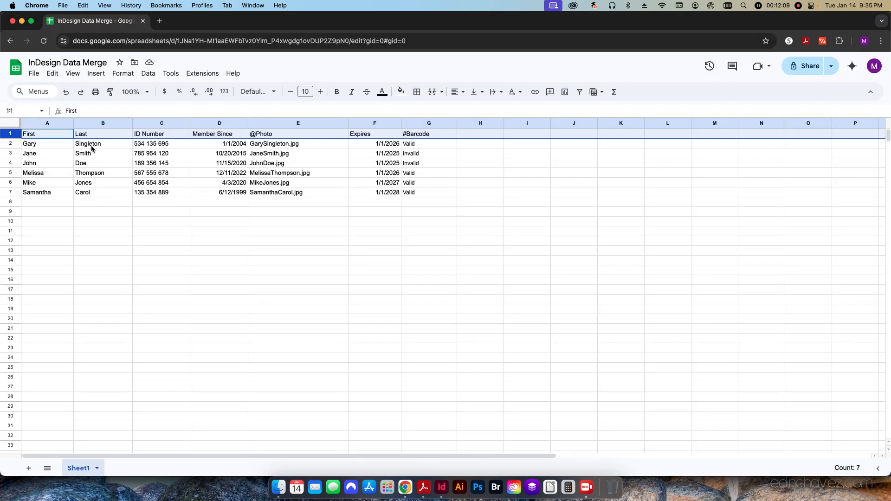
{"action": "left_click", "coordinate": [10, 143]}
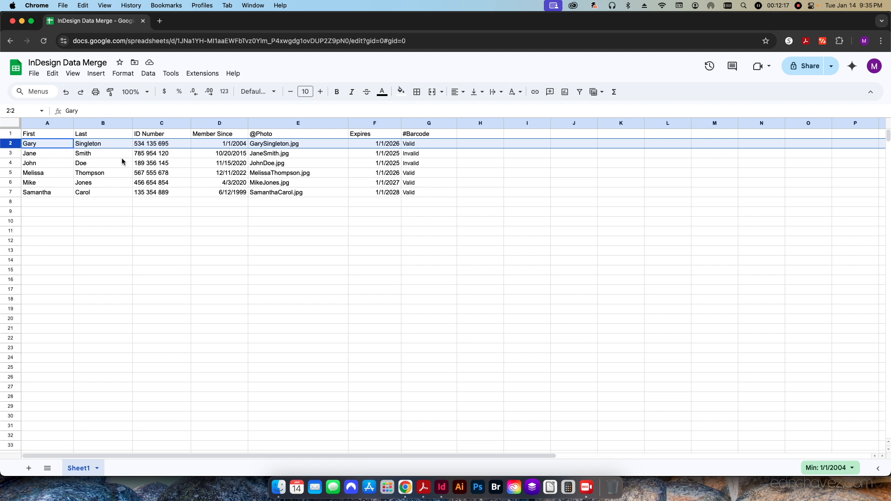
{"action": "left_click", "coordinate": [445, 488]}
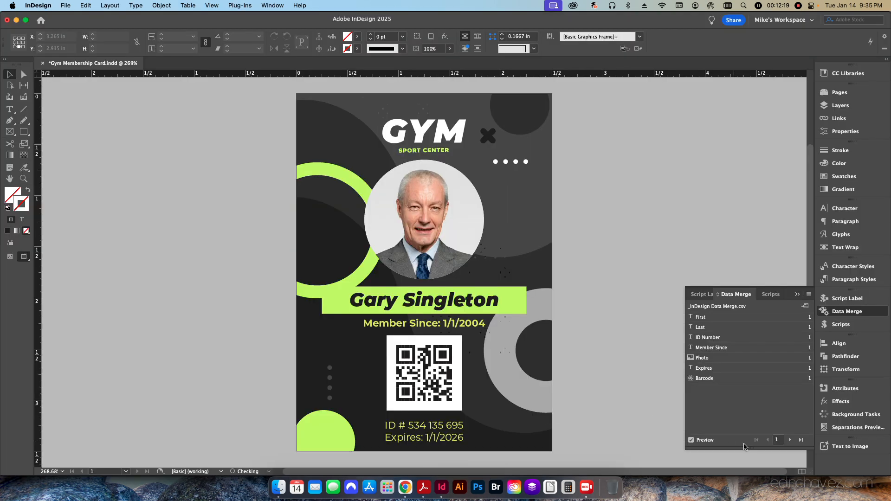
Step the data merge preview between the first and second records, ending on the third member's card
{"action": "left_click", "coordinate": [790, 440]}
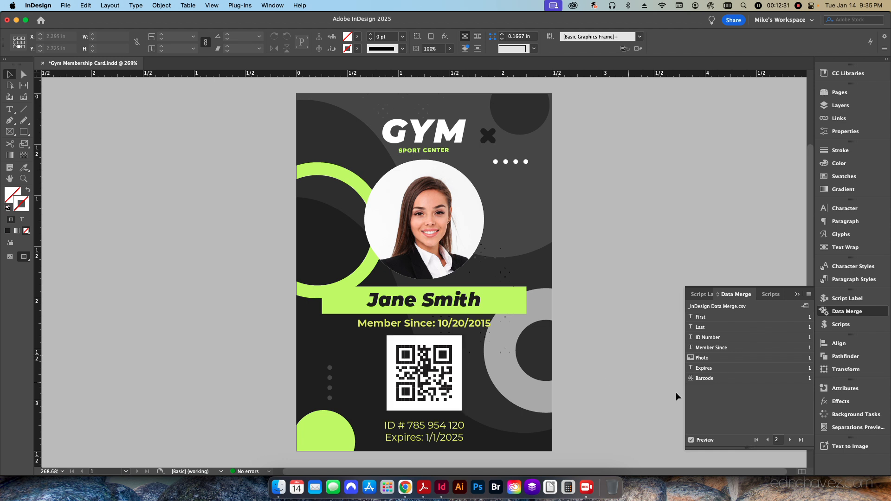
{"action": "left_click", "coordinate": [768, 440]}
{"action": "left_click", "coordinate": [788, 441]}
{"action": "left_click", "coordinate": [788, 441]}
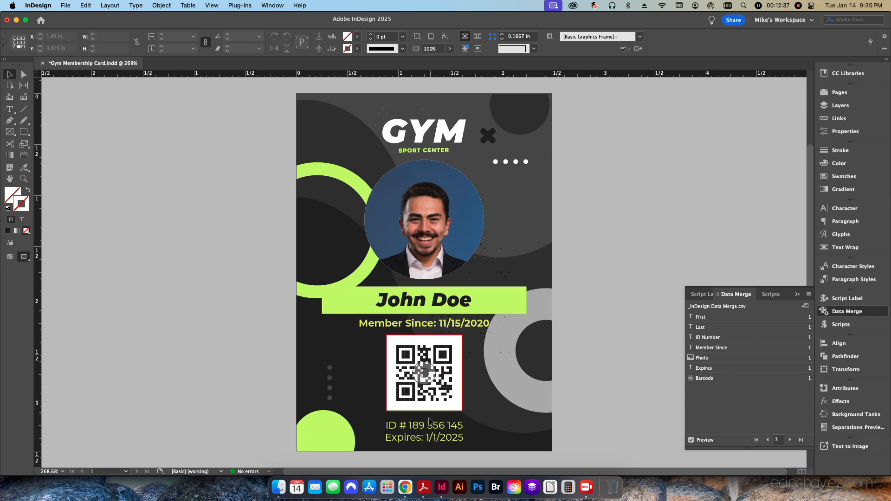
Check the #Barcode formula in cell G3 of the Google Sheets member list and return to InDesign
{"action": "left_click", "coordinate": [405, 487]}
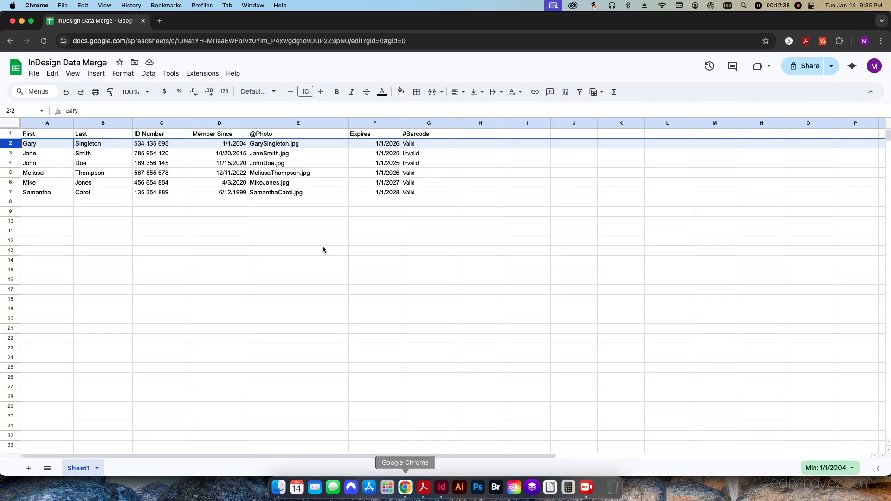
{"action": "left_click", "coordinate": [418, 156]}
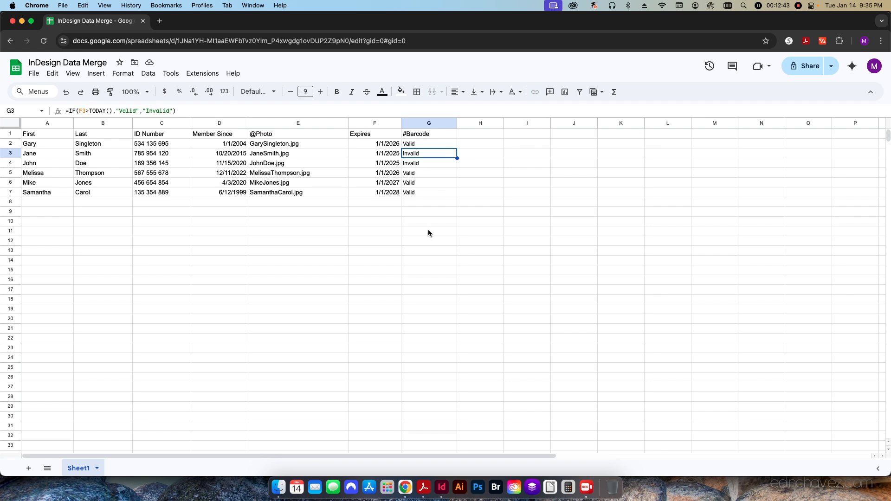
{"action": "key", "text": "super+Tab"}
Preview the remaining member cards through to the last record, stepping back to the first record
{"action": "left_click", "coordinate": [791, 440]}
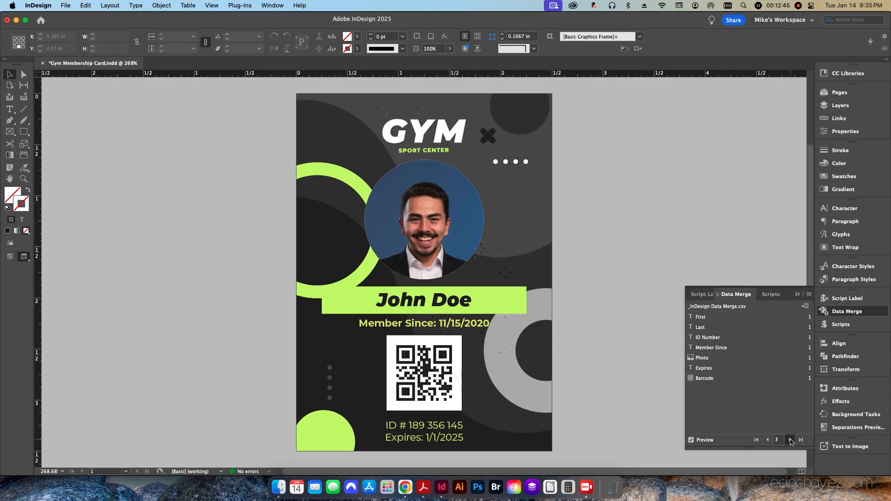
{"action": "left_click", "coordinate": [790, 440]}
{"action": "left_click", "coordinate": [790, 439]}
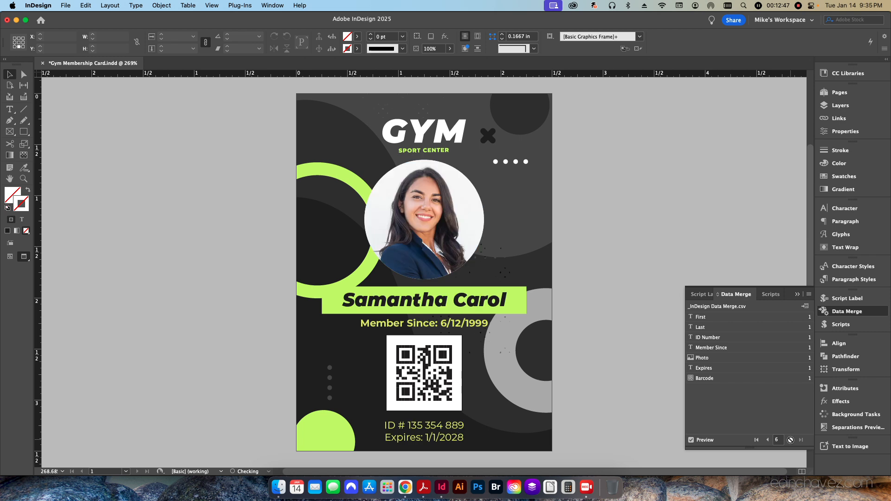
{"action": "left_click", "coordinate": [766, 441]}
{"action": "left_click", "coordinate": [767, 441]}
{"action": "left_click", "coordinate": [767, 440]}
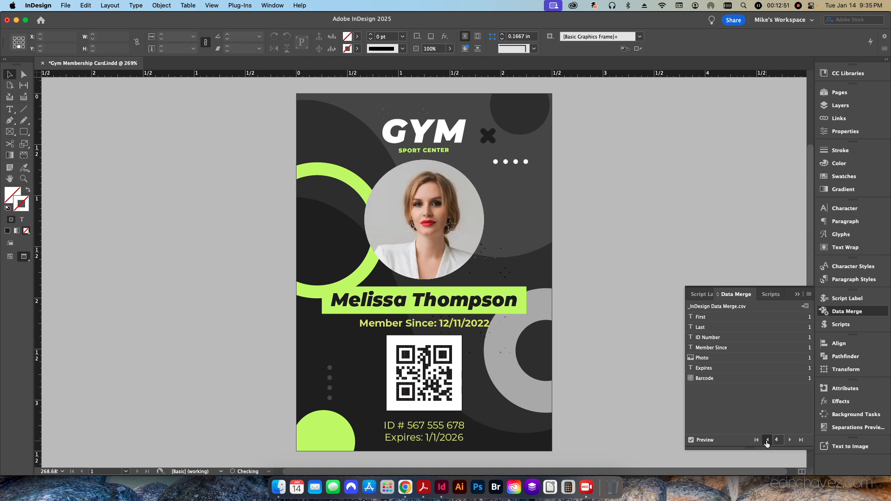
{"action": "left_click", "coordinate": [767, 441]}
{"action": "left_click", "coordinate": [767, 441]}
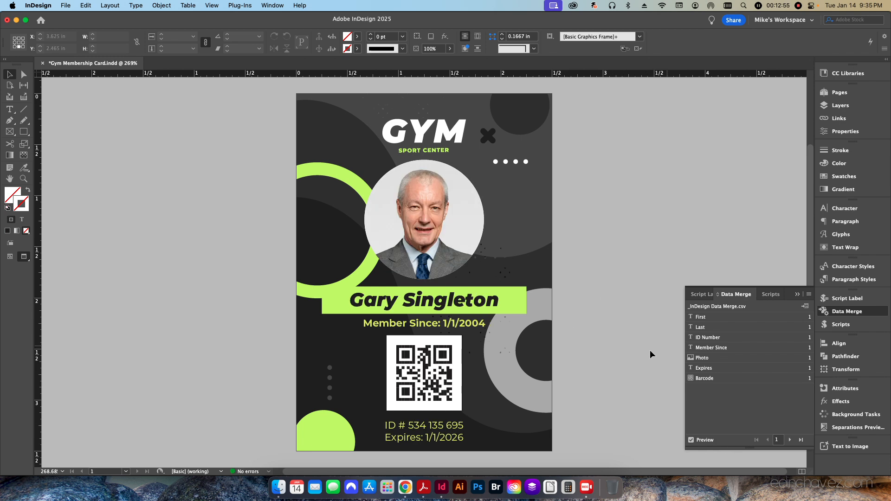
Turn off the data merge preview and show the guides and frame edges with the field placeholders
{"action": "left_click", "coordinate": [704, 440]}
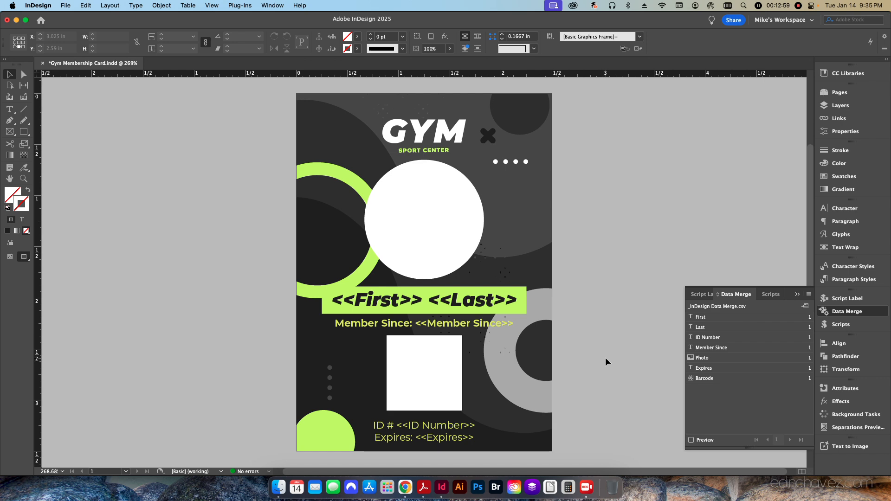
{"action": "key", "text": "w"}
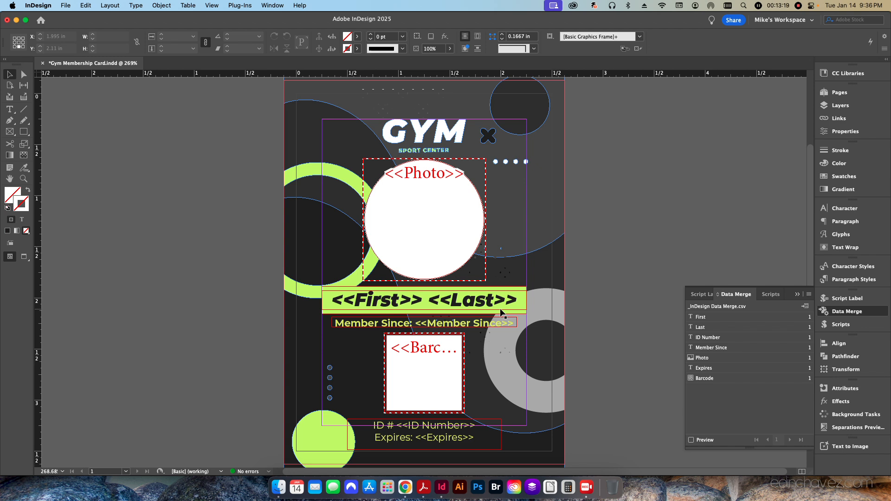
Set up the merge output for all records with Records per Document Page set to Single Record
{"action": "left_click", "coordinate": [809, 297]}
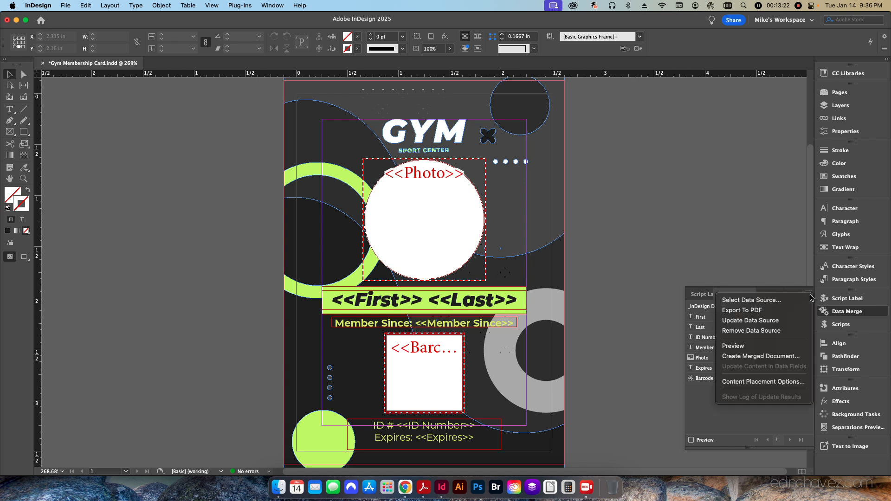
{"action": "left_click", "coordinate": [761, 358]}
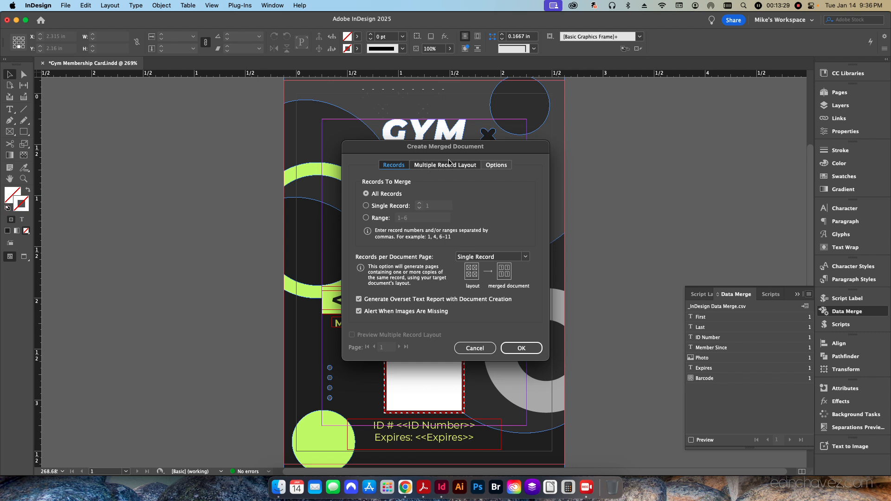
{"action": "left_click", "coordinate": [483, 257]}
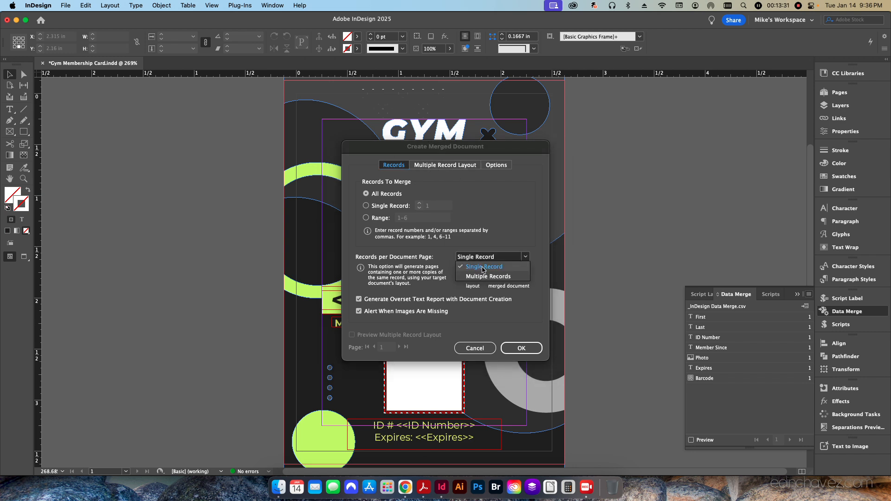
{"action": "left_click", "coordinate": [483, 269]}
{"action": "left_click", "coordinate": [473, 260]}
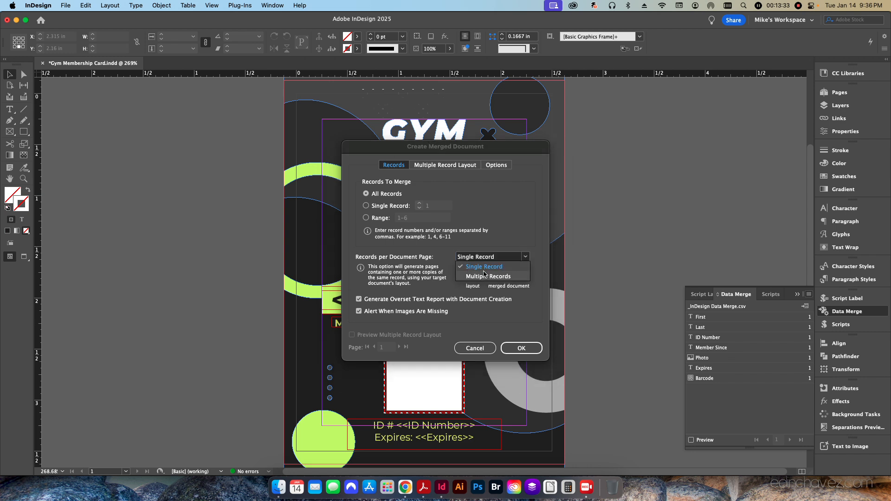
{"action": "left_click", "coordinate": [485, 266]}
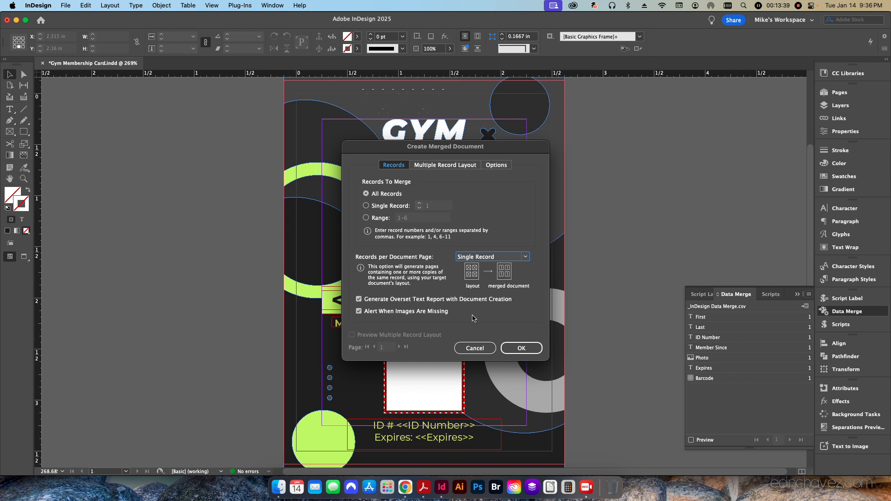
{"action": "left_click", "coordinate": [480, 258]}
{"action": "left_click", "coordinate": [480, 258]}
{"action": "left_click", "coordinate": [404, 486]}
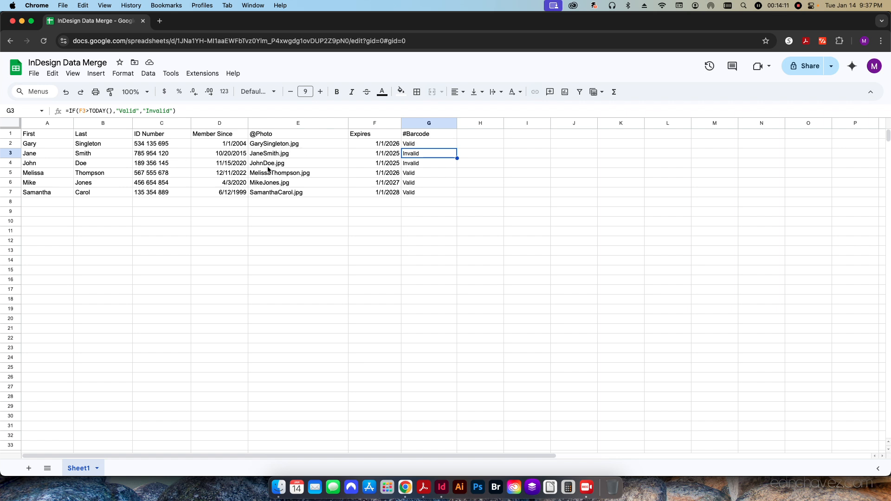
{"action": "left_click", "coordinate": [279, 487]}
{"action": "left_click_drag", "start_coordinate": [286, 148], "coordinate": [387, 192]}
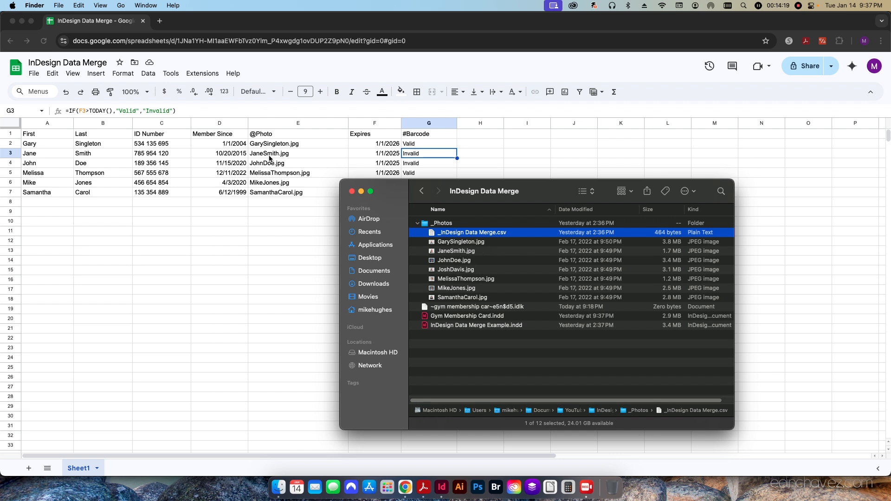
{"action": "left_click", "coordinate": [441, 486]}
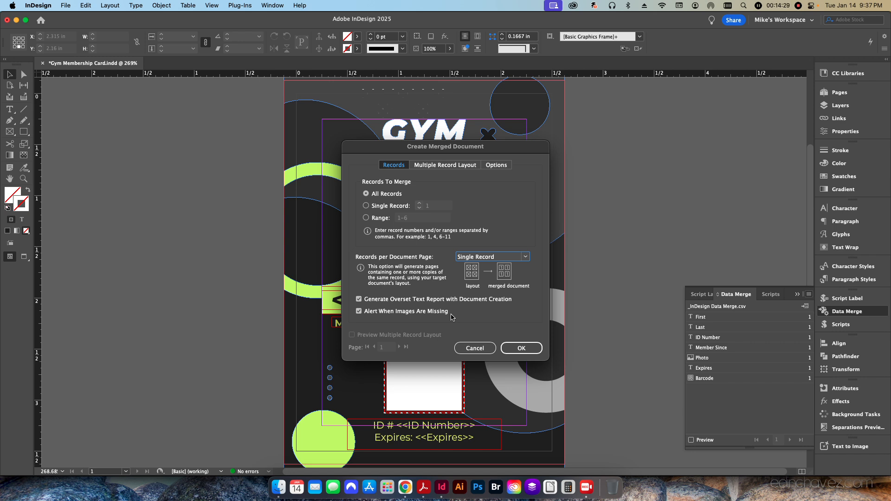
Review the Multiple Record Layout settings and the image placement options for the merge, ending on the Records settings
{"action": "left_click", "coordinate": [457, 169]}
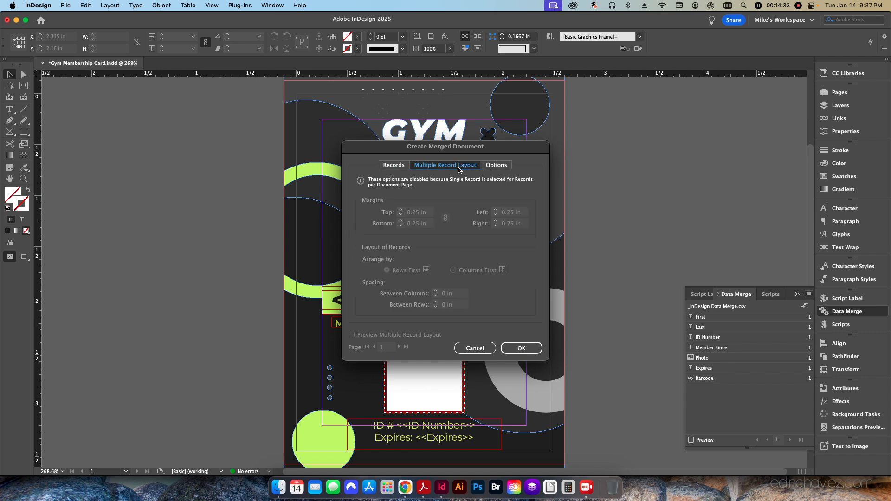
{"action": "left_click", "coordinate": [488, 168]}
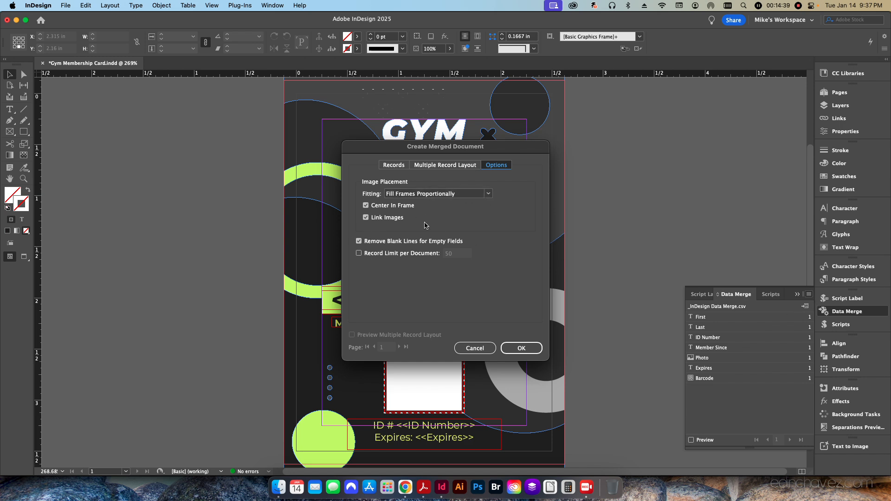
{"action": "left_click", "coordinate": [393, 165]}
Export the merged records as the PDF Gym Membership Card in the InDesign Data Merge folder, using the No Compression preset
{"action": "left_click", "coordinate": [515, 349]}
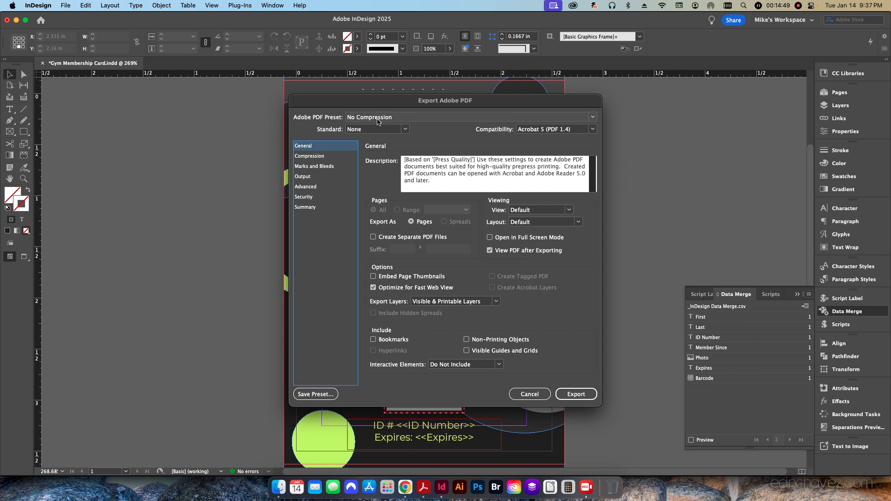
{"action": "left_click", "coordinate": [575, 393]}
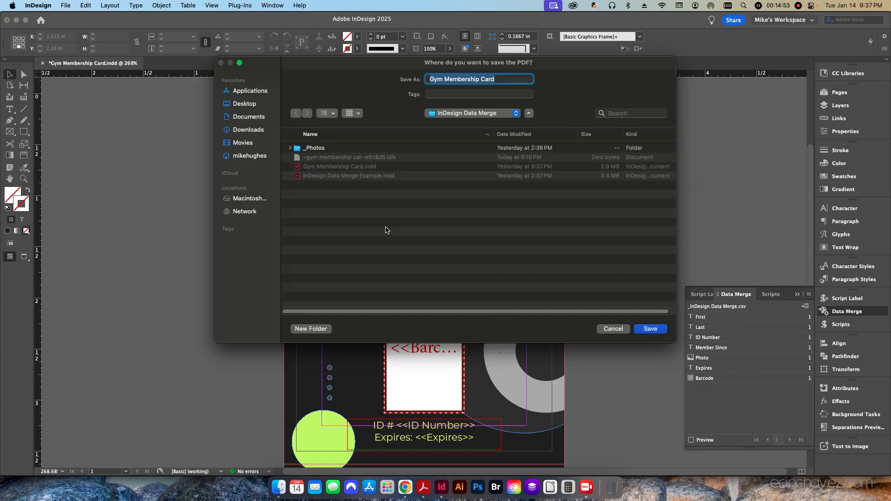
{"action": "left_click", "coordinate": [650, 329]}
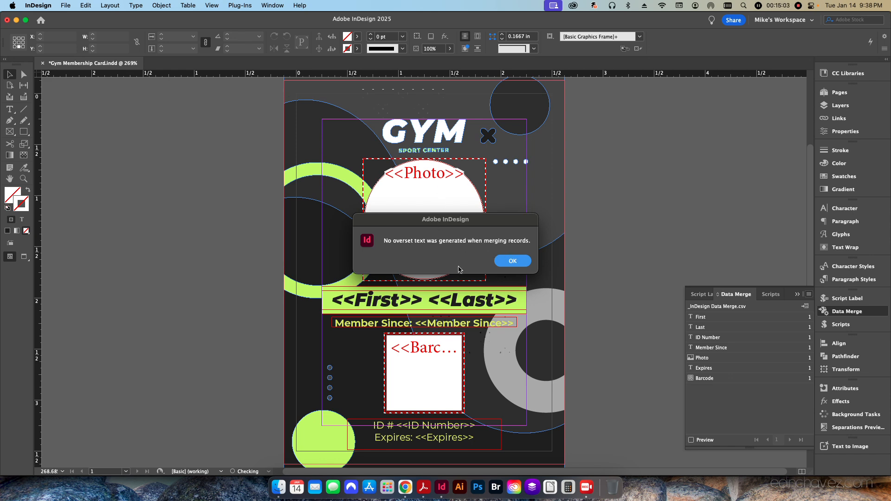
{"action": "left_click", "coordinate": [512, 262]}
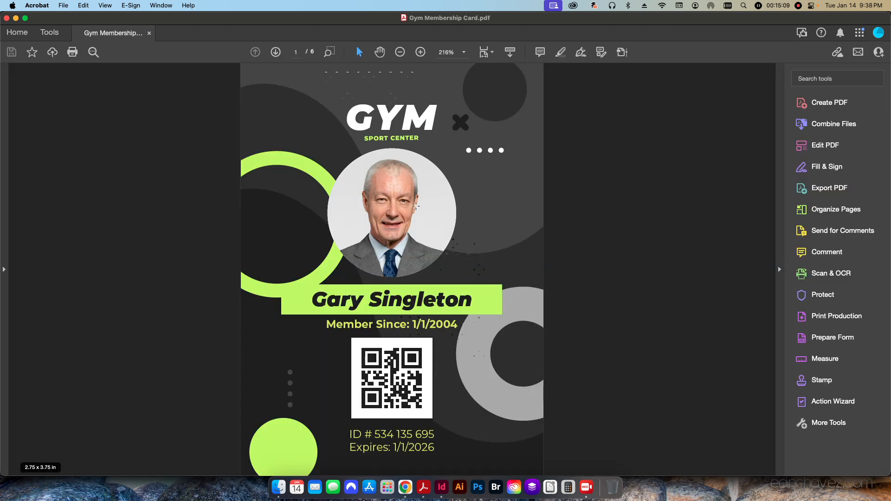
Look through all the membership card pages of the exported PDF in Acrobat and close the file
{"action": "scroll", "coordinate": [576, 321], "scroll_direction": "down", "scroll_amount": 10}
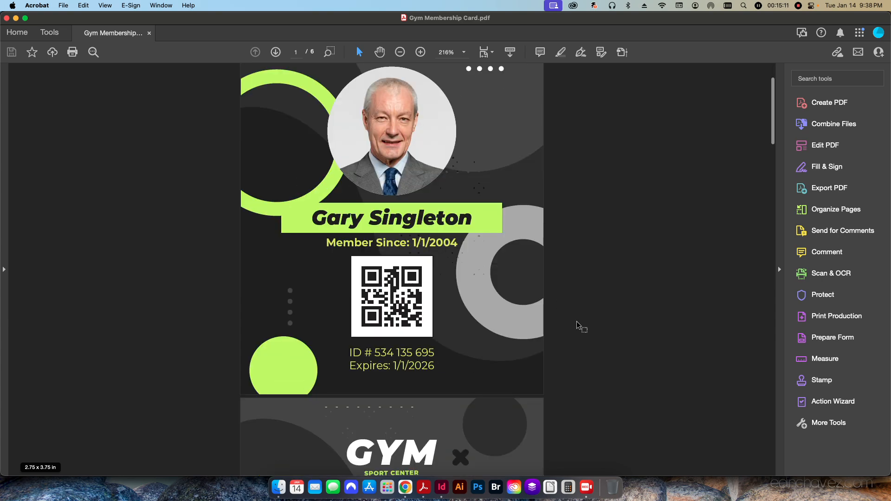
{"action": "scroll", "coordinate": [576, 321], "scroll_direction": "down", "scroll_amount": 20}
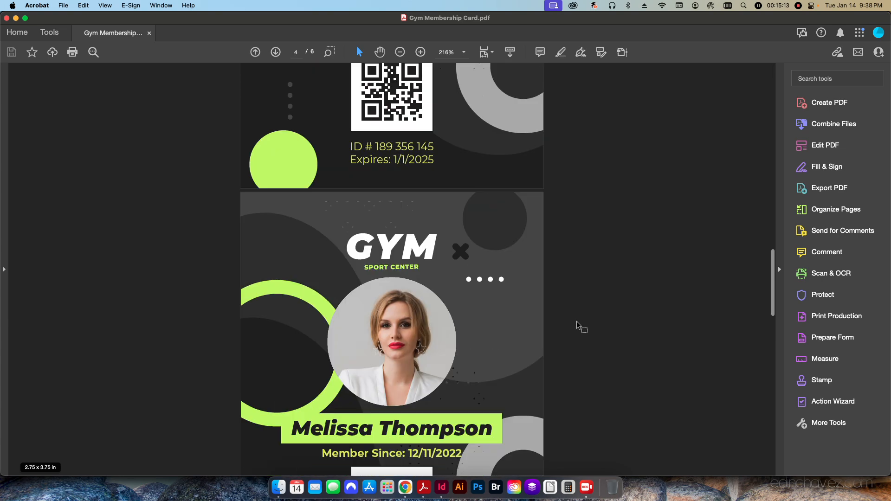
{"action": "scroll", "coordinate": [576, 322], "scroll_direction": "down", "scroll_amount": 20}
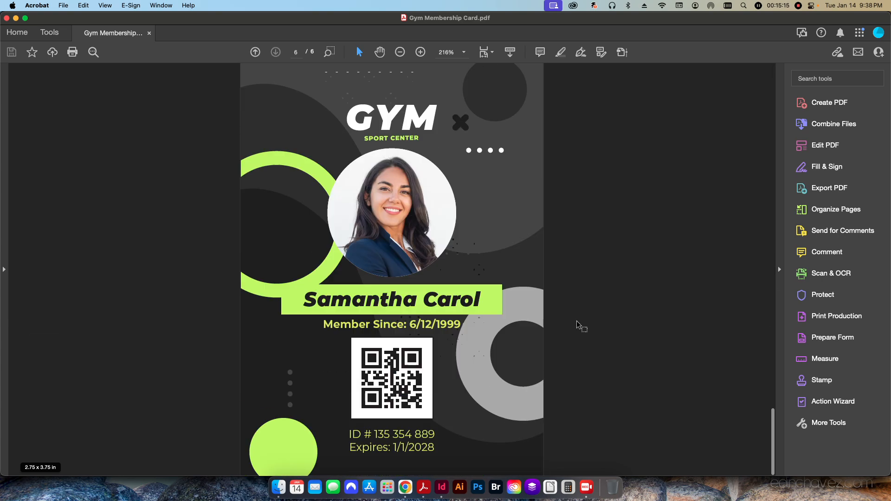
{"action": "scroll", "coordinate": [576, 321], "scroll_direction": "up", "scroll_amount": 20}
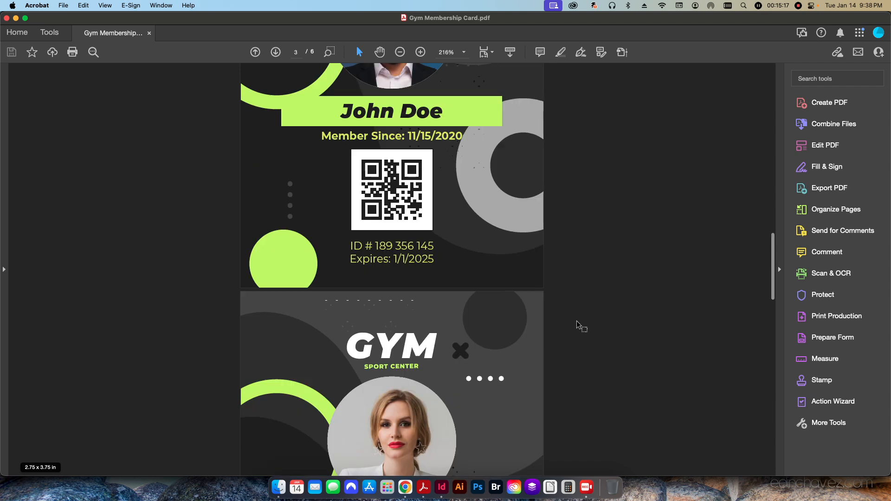
{"action": "scroll", "coordinate": [577, 323], "scroll_direction": "up", "scroll_amount": 15}
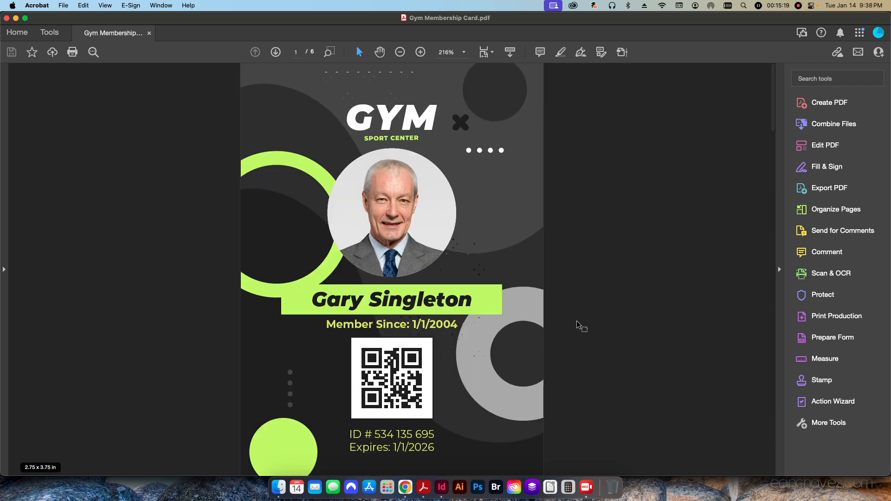
{"action": "key", "text": "super+w"}
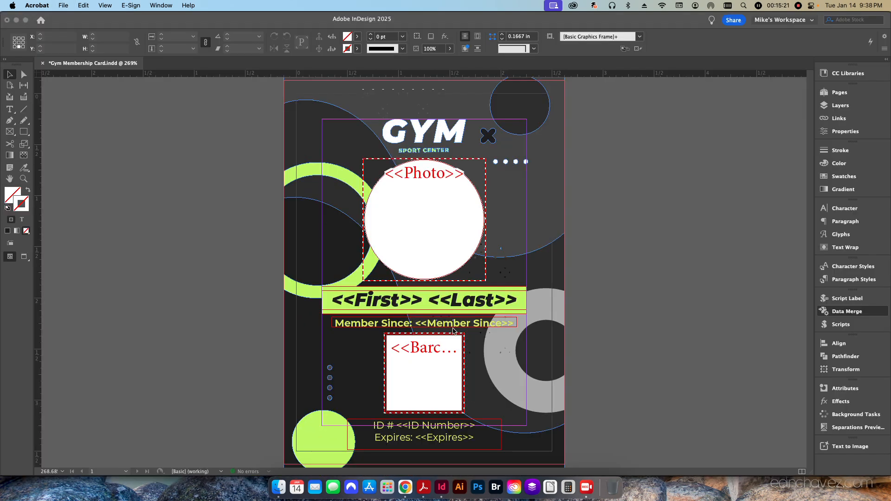
Create a merged document from all records of the data source, with a single record per document page and the overset text report on
{"action": "left_click", "coordinate": [595, 321]}
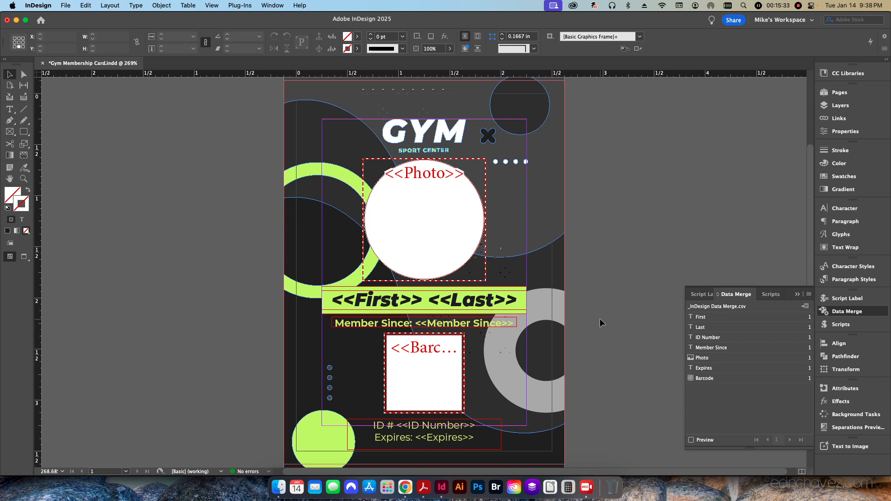
{"action": "left_click", "coordinate": [808, 297]}
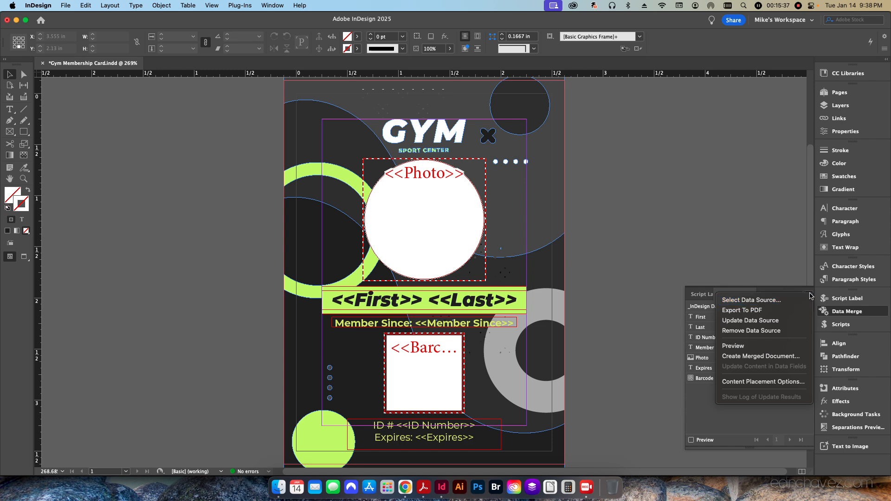
{"action": "left_click", "coordinate": [725, 407]}
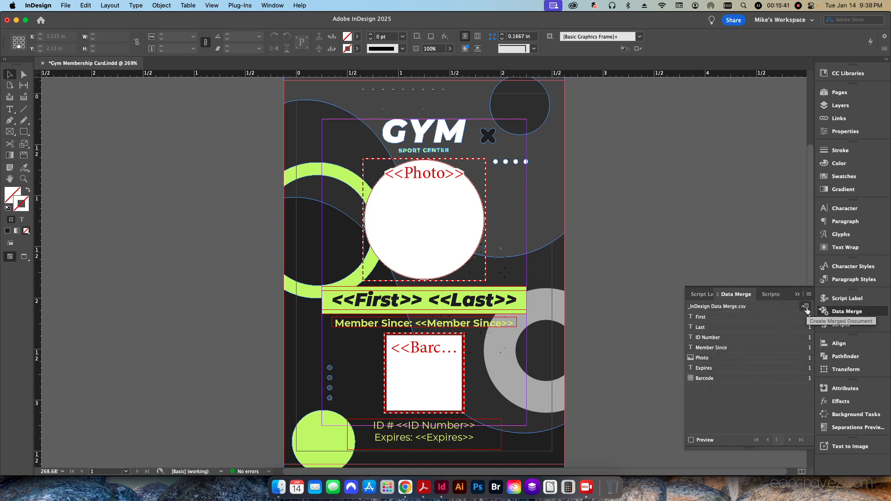
{"action": "left_click", "coordinate": [805, 307]}
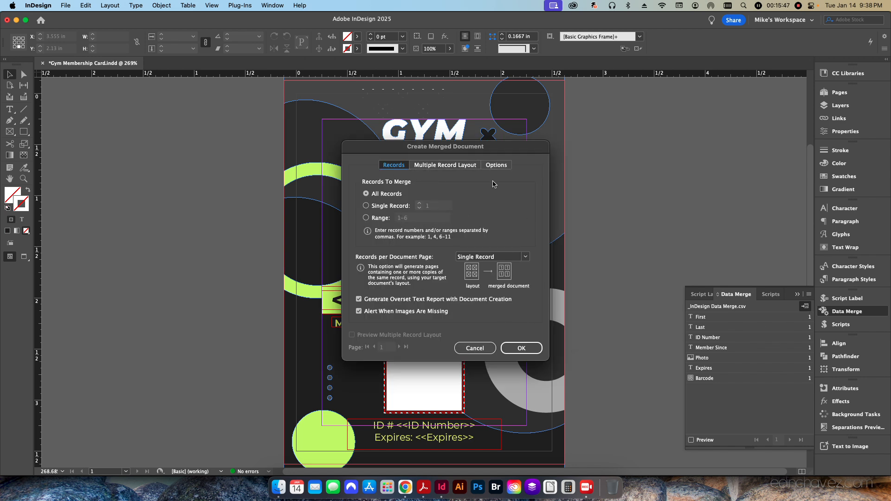
{"action": "left_click", "coordinate": [492, 256]}
{"action": "left_click", "coordinate": [488, 256]}
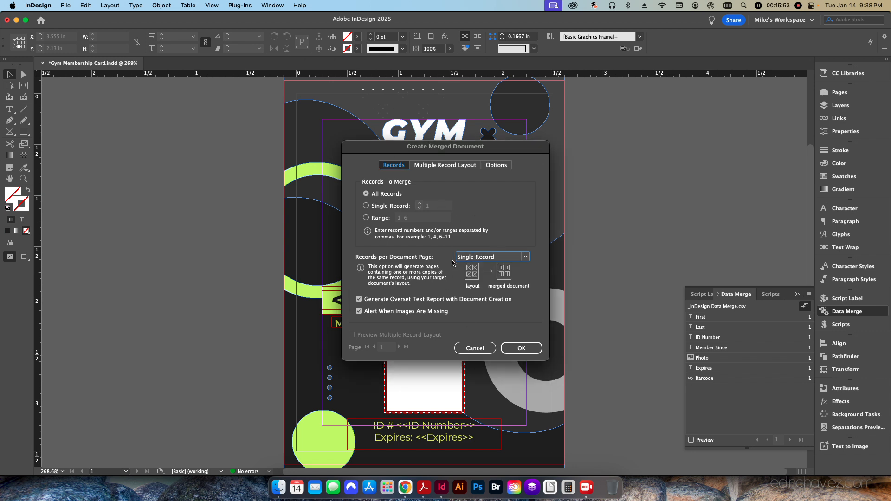
{"action": "left_click", "coordinate": [521, 348]}
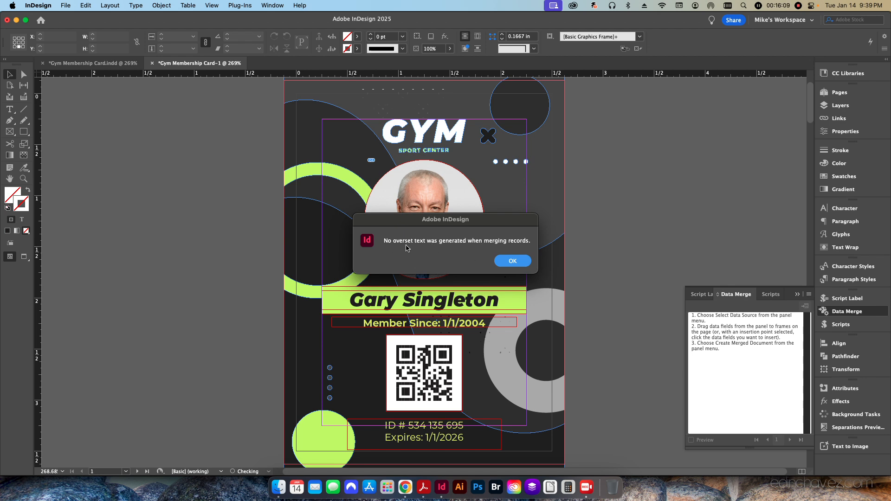
{"action": "left_click", "coordinate": [505, 261]}
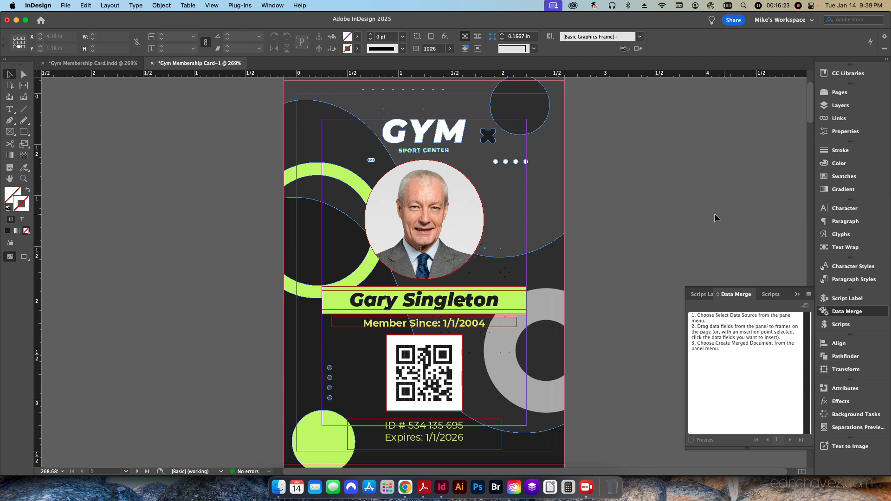
Compare the template's pages with those of the merged document, and look through the merged cards up to page 6
{"action": "left_click", "coordinate": [93, 63]}
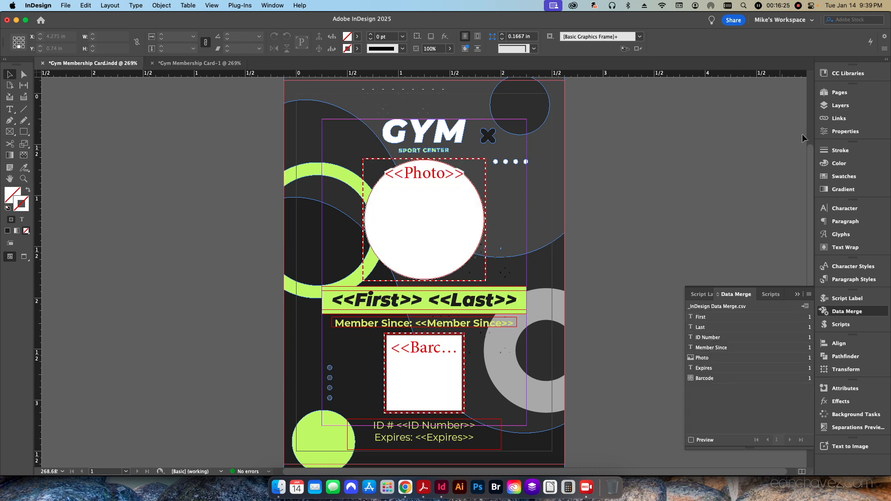
{"action": "left_click", "coordinate": [839, 92]}
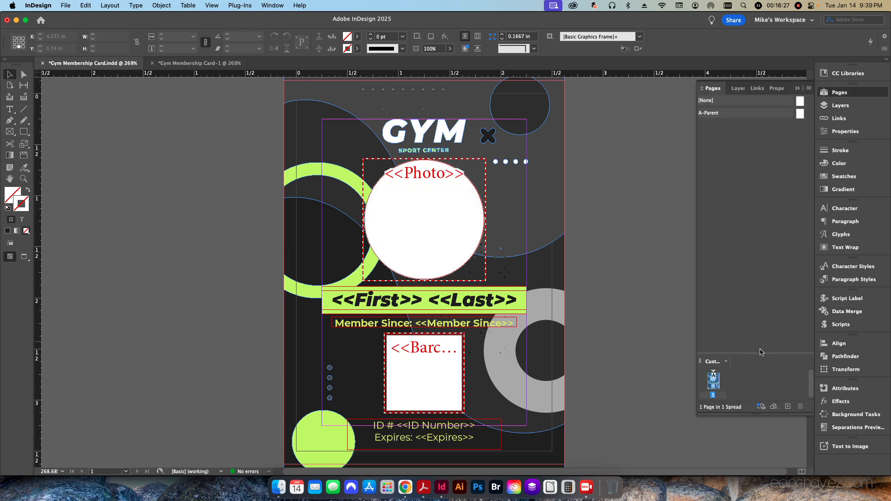
{"action": "left_click_drag", "start_coordinate": [763, 353], "coordinate": [771, 198]}
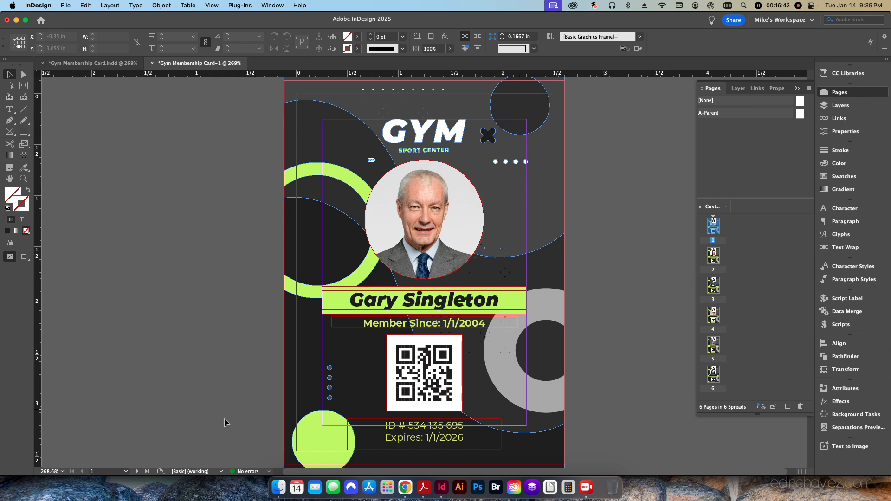
{"action": "left_click", "coordinate": [137, 471]}
{"action": "left_click", "coordinate": [138, 471]}
{"action": "left_click", "coordinate": [138, 472]}
{"action": "left_click", "coordinate": [138, 471]}
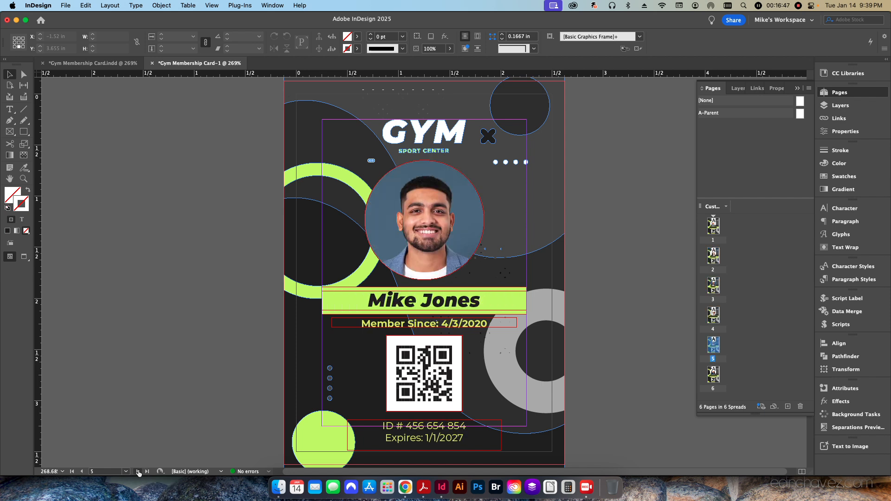
{"action": "left_click", "coordinate": [137, 472]}
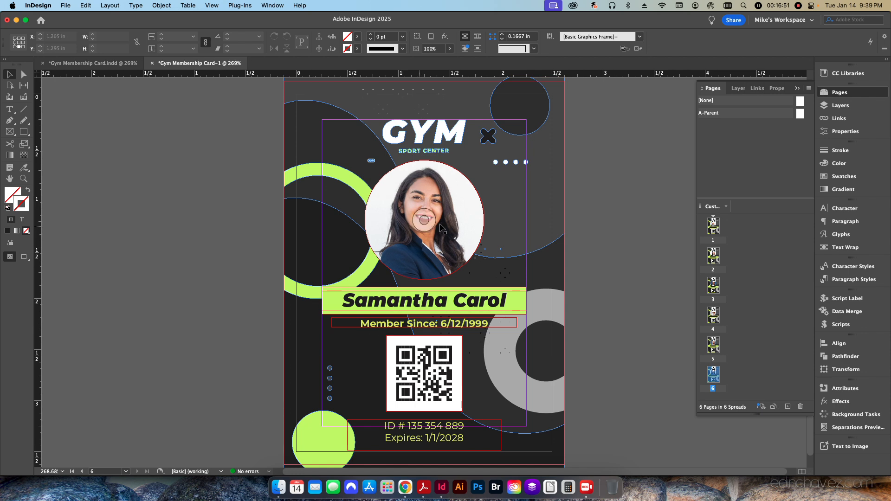
Try shortening the member's first name on the page 6 card to its first three letters, and undo the edit
{"action": "double_click", "coordinate": [423, 304]}
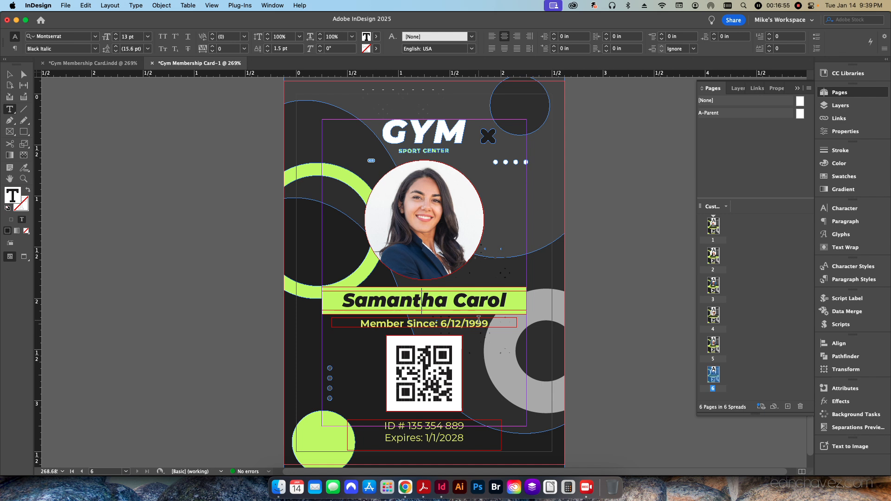
{"action": "key", "text": "Right"}
{"action": "key", "text": "Right"}
{"action": "key", "text": "BackSpace"}
{"action": "key", "text": "BackSpace"}
{"action": "key", "text": "BackSpace"}
{"action": "key", "text": "BackSpace"}
{"action": "key", "text": "BackSpace"}
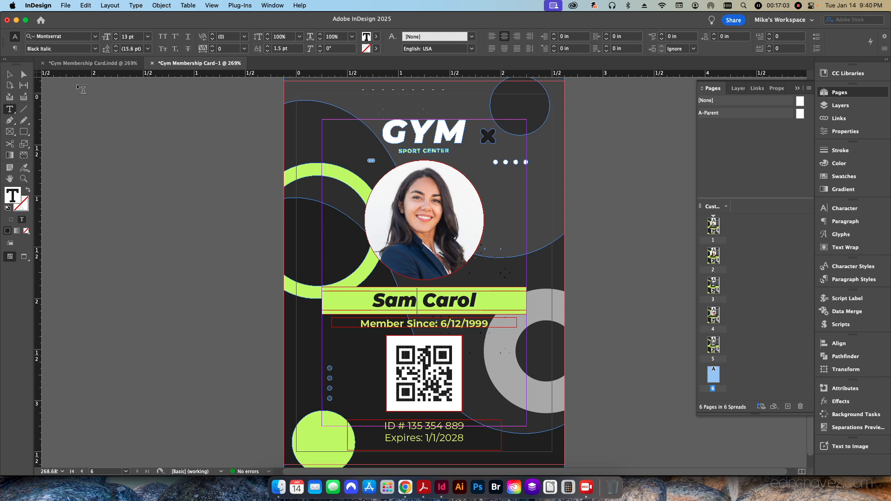
{"action": "left_click", "coordinate": [9, 74]}
{"action": "left_click", "coordinate": [197, 220]}
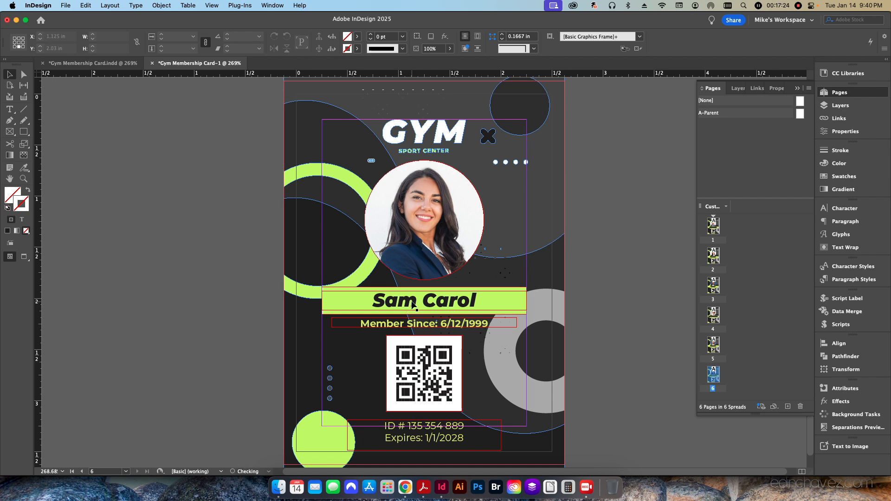
{"action": "key", "text": "super+z"}
Lengthen the member's last name by adding letters at its end on the page 6 card of the merged document
{"action": "left_click", "coordinate": [533, 307]}
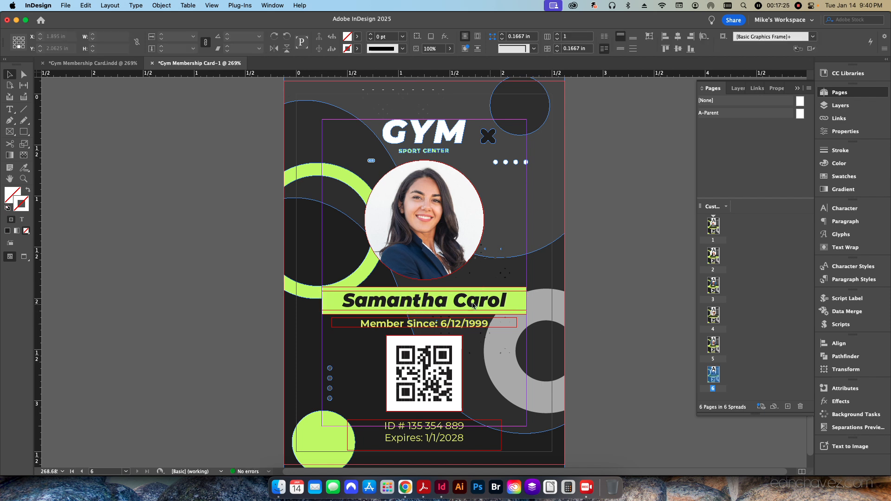
{"action": "double_click", "coordinate": [443, 304]}
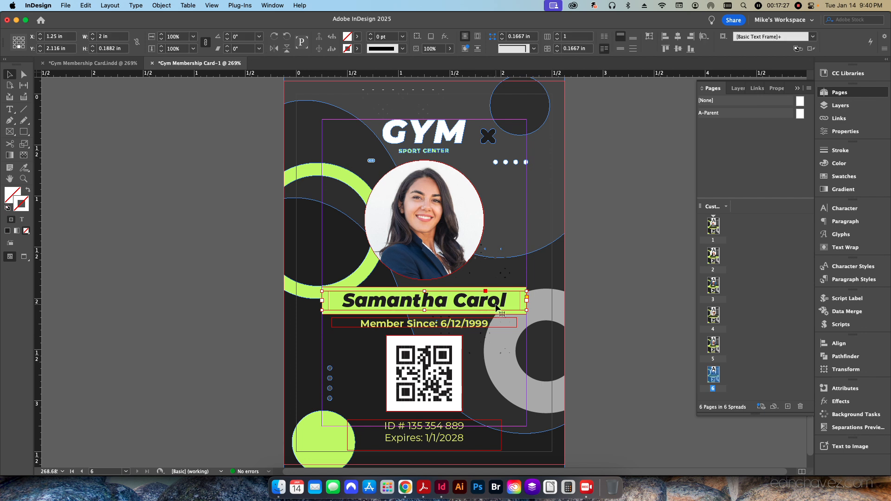
{"action": "left_click", "coordinate": [505, 301]}
{"action": "type", "text": "l-"}
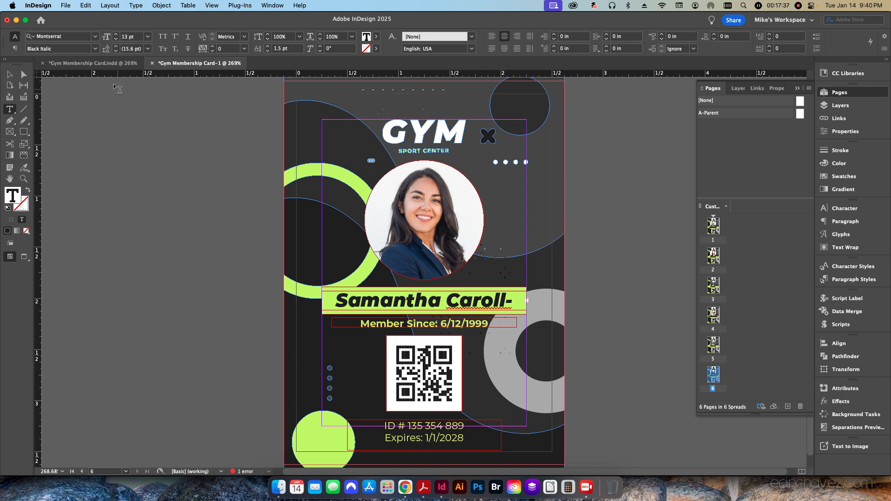
Check the <<First>> <<Last>> name line in the template document and return to the merged document
{"action": "key", "text": "super+grave"}
{"action": "triple_click", "coordinate": [426, 302]}
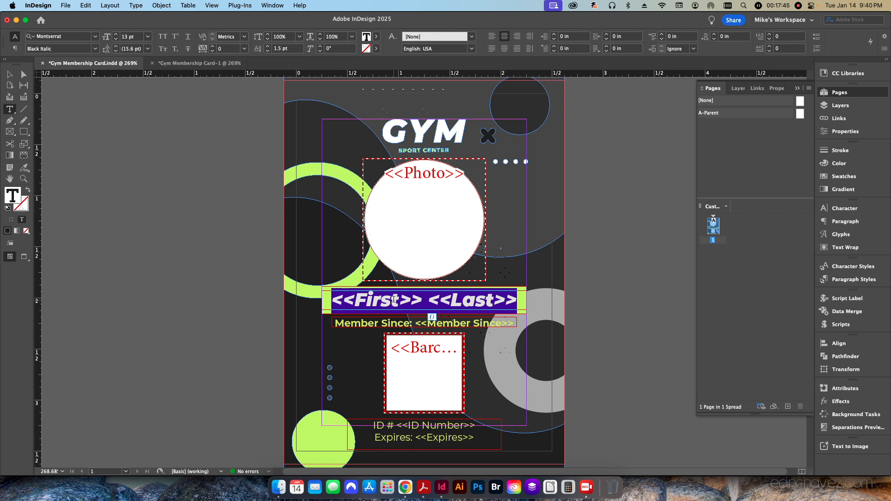
{"action": "left_click", "coordinate": [199, 63]}
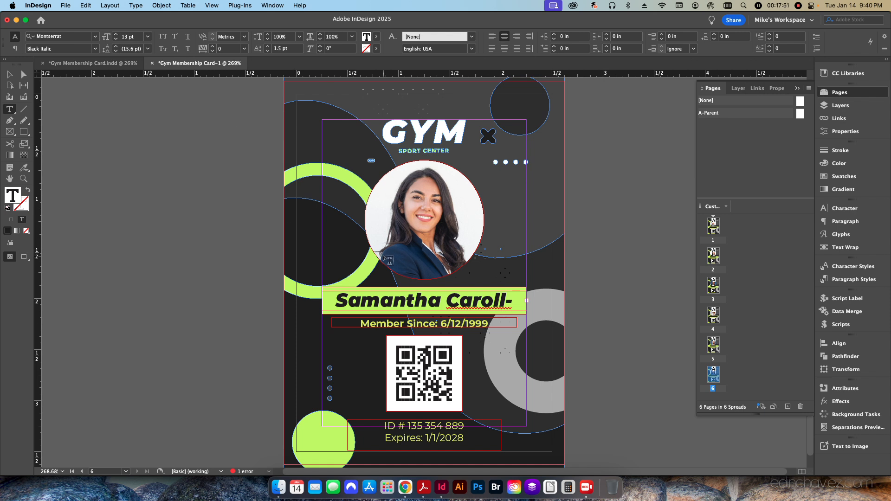
Set the font size of the whole name line on the page 6 card to 12 pt
{"action": "triple_click", "coordinate": [440, 304]}
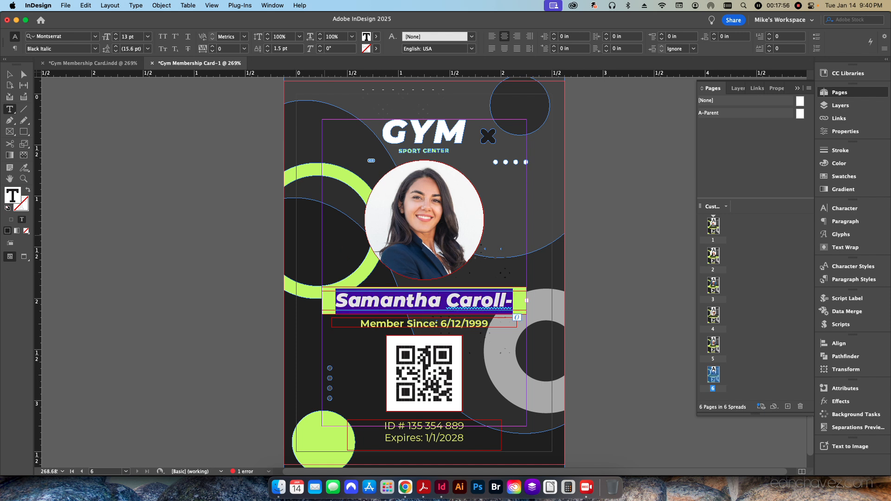
{"action": "left_click", "coordinate": [116, 42]}
{"action": "left_click", "coordinate": [370, 299]}
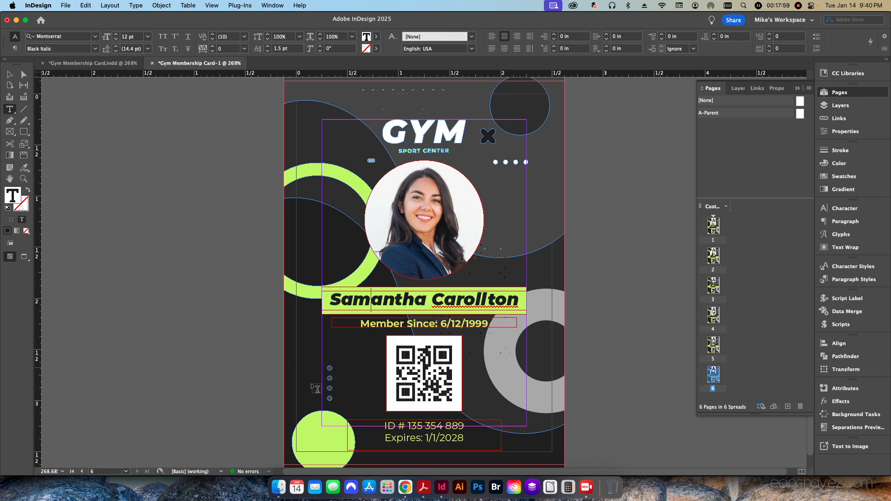
Look back through the other merged cards to page 2 to compare their name lines, and return to page 6
{"action": "left_click", "coordinate": [82, 471]}
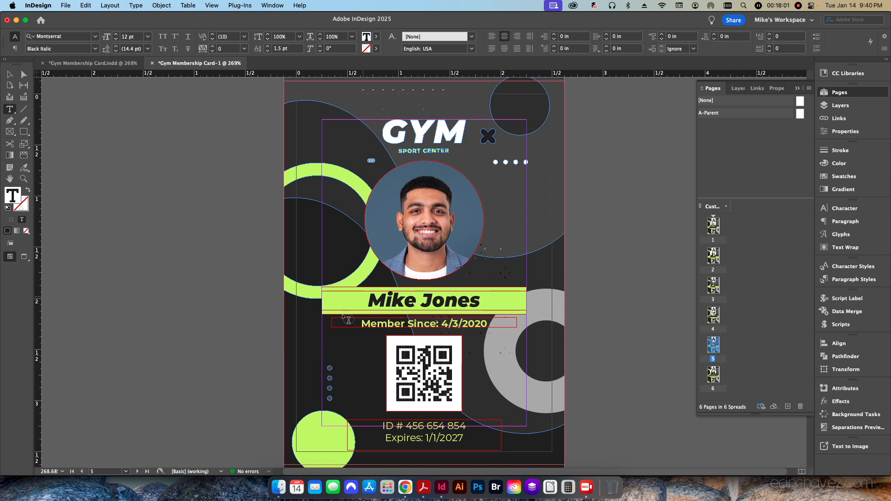
{"action": "left_click", "coordinate": [82, 472]}
{"action": "left_click", "coordinate": [82, 472]}
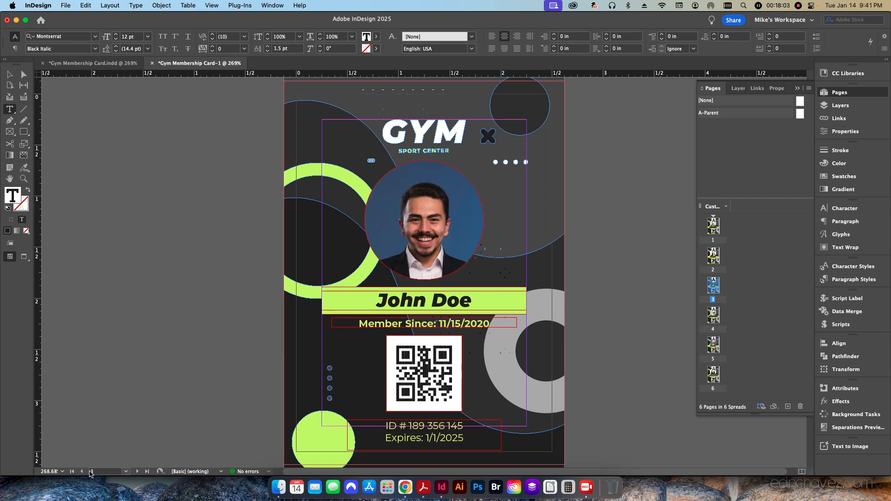
{"action": "left_click", "coordinate": [81, 471]}
{"action": "left_click", "coordinate": [137, 472]}
{"action": "left_click", "coordinate": [137, 472]}
{"action": "left_click", "coordinate": [137, 472]}
{"action": "left_click", "coordinate": [136, 471]}
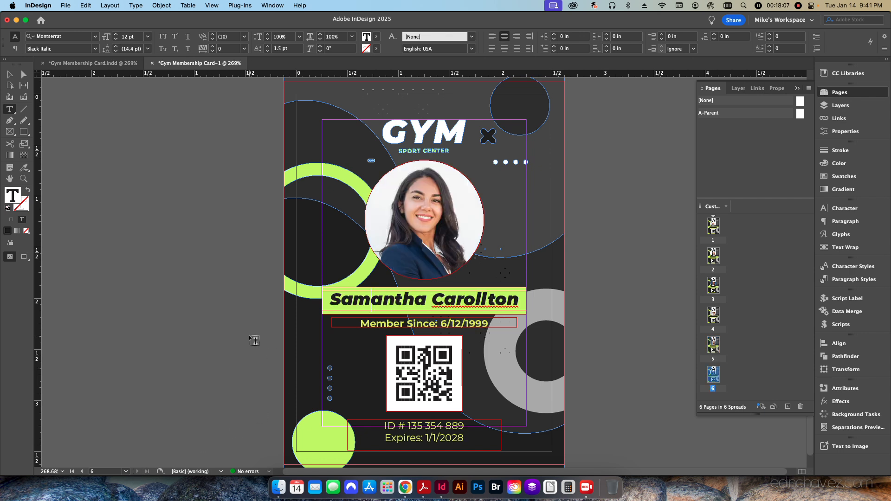